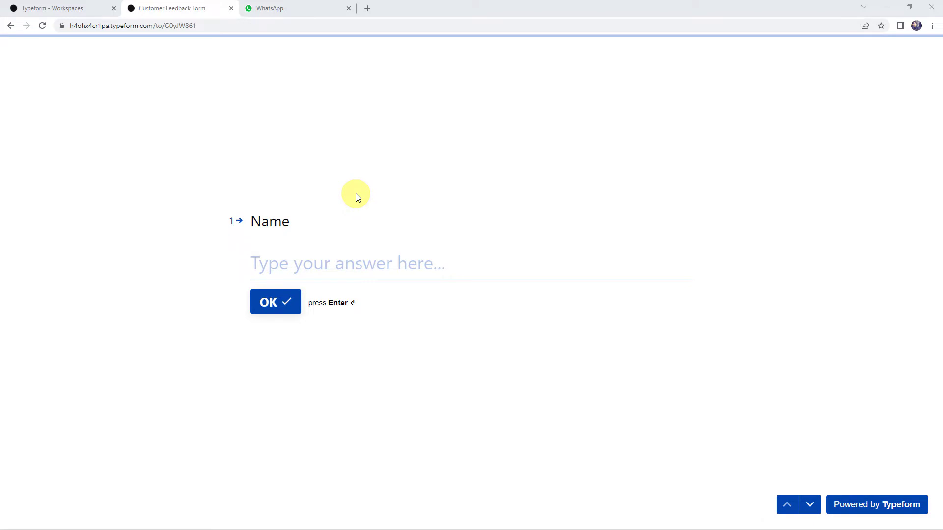
{"action": "left_click", "coordinate": [286, 9]}
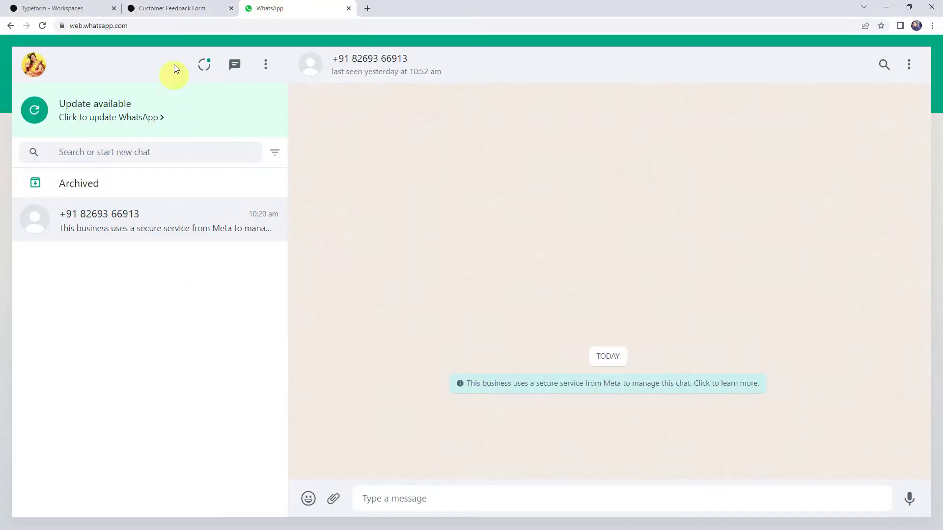
{"action": "left_click", "coordinate": [188, 10]}
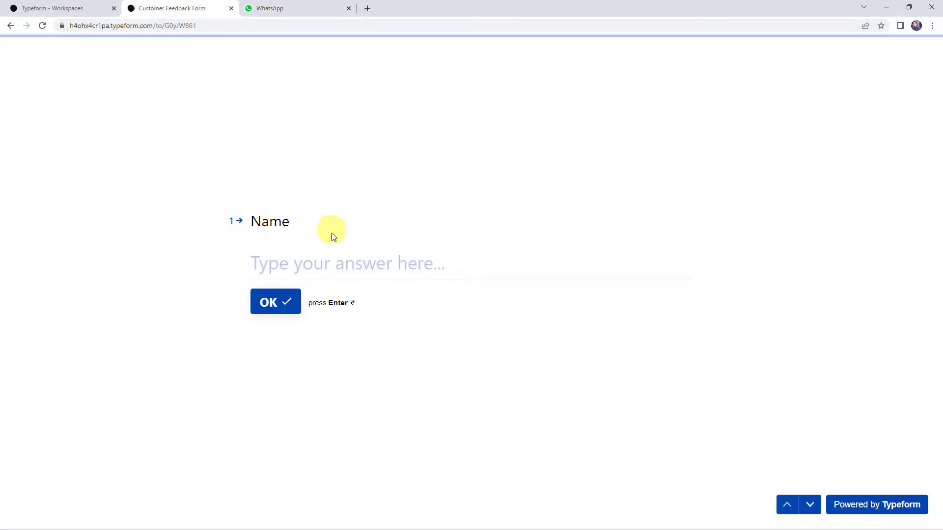
{"action": "left_click", "coordinate": [310, 7]}
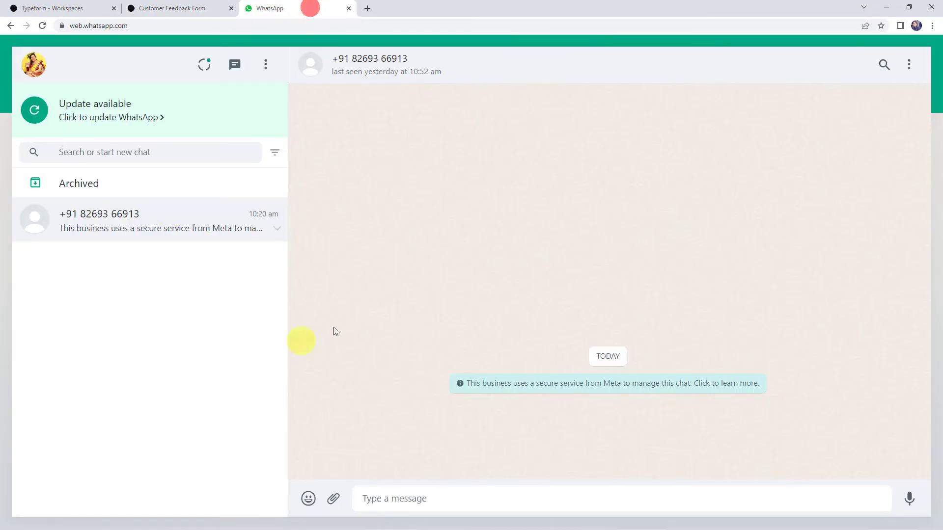
{"action": "left_click", "coordinate": [166, 8]}
{"action": "left_click", "coordinate": [308, 266]}
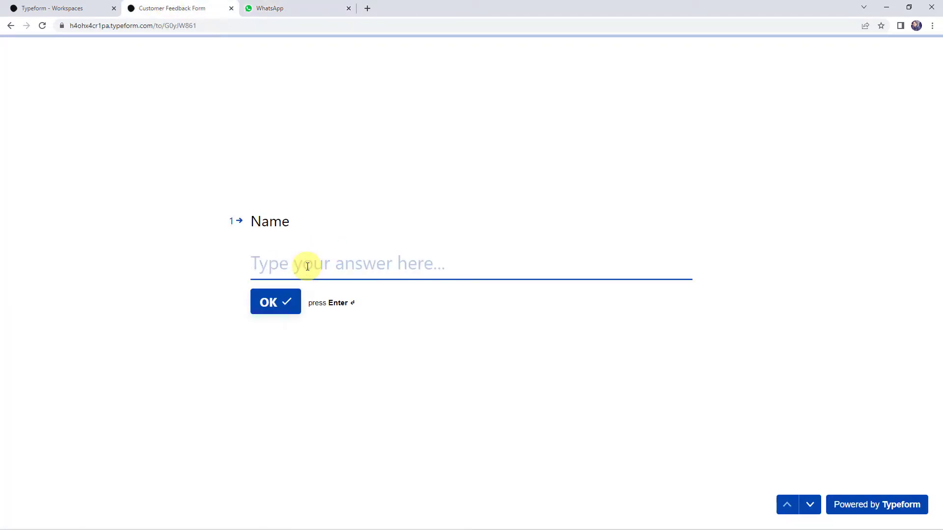
- Fill in the Name, Email Id and Contact Number questions with a sample name, e-mail and phone number
{"action": "type", "text": "Dummy"}
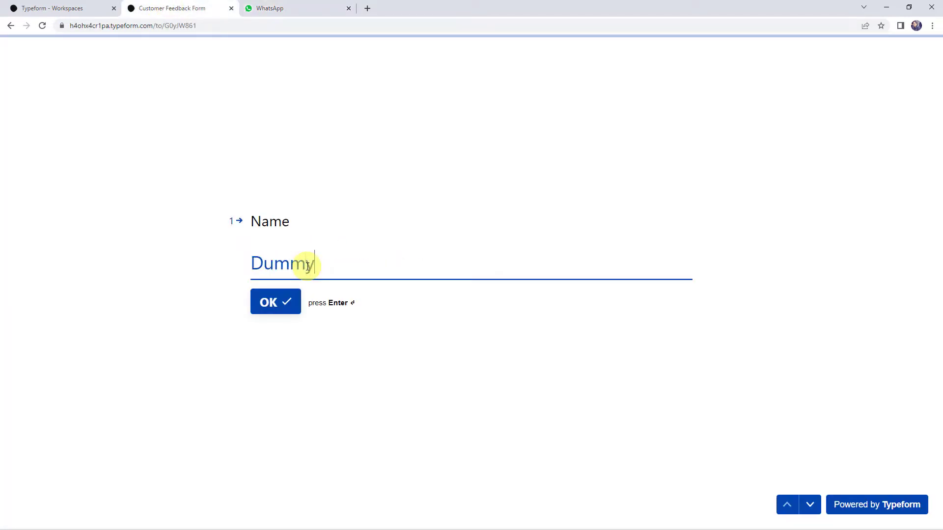
{"action": "type", "text": " Name"}
{"action": "key", "text": "Return"}
{"action": "left_click", "coordinate": [308, 266]}
{"action": "type", "text": "dummy@gmail.com"}
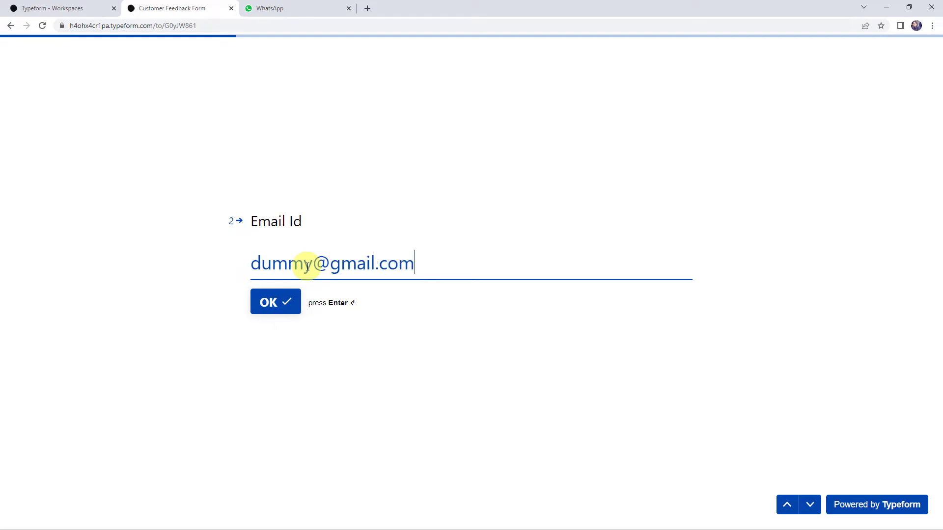
{"action": "key", "text": "Return"}
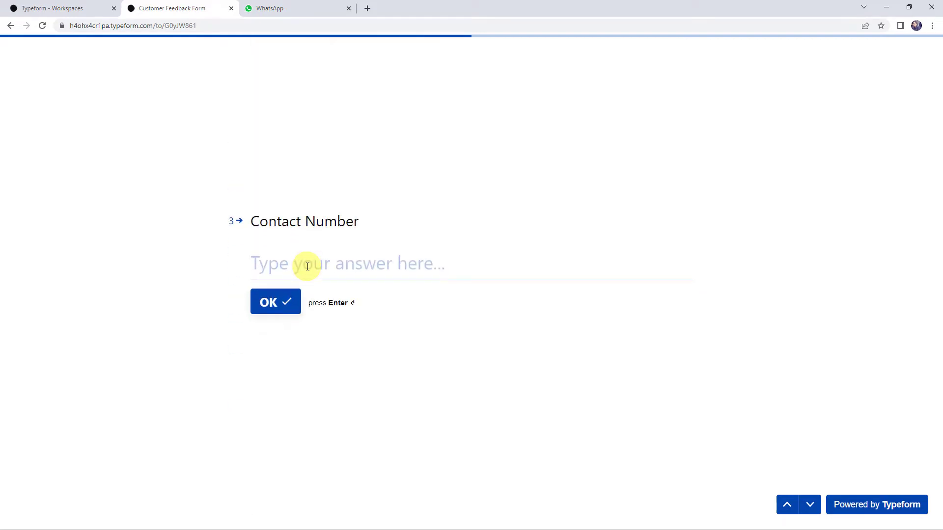
{"action": "left_click", "coordinate": [307, 266]}
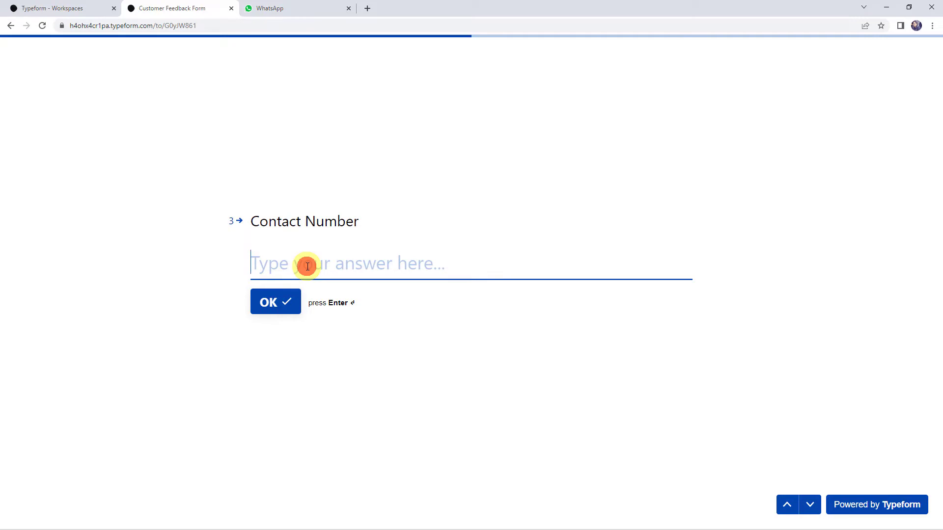
{"action": "type", "text": "91000000"}
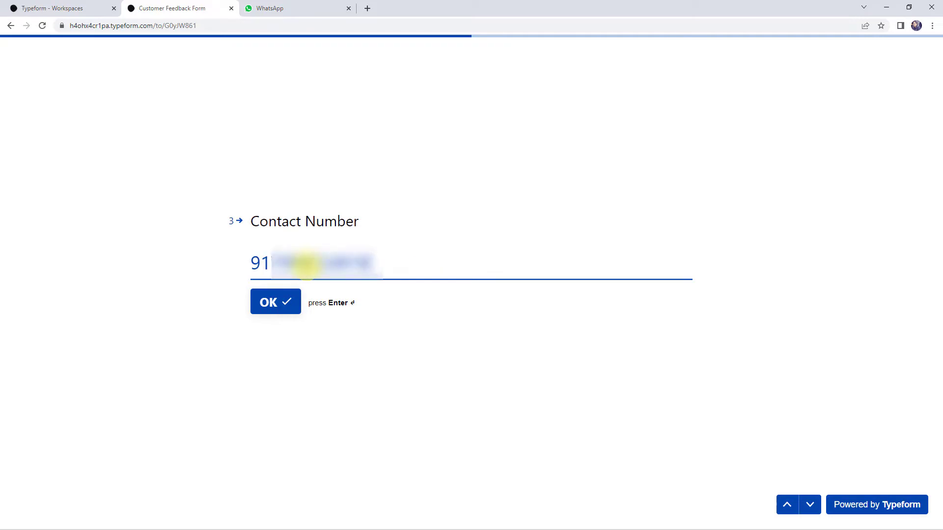
{"action": "left_click", "coordinate": [287, 301]}
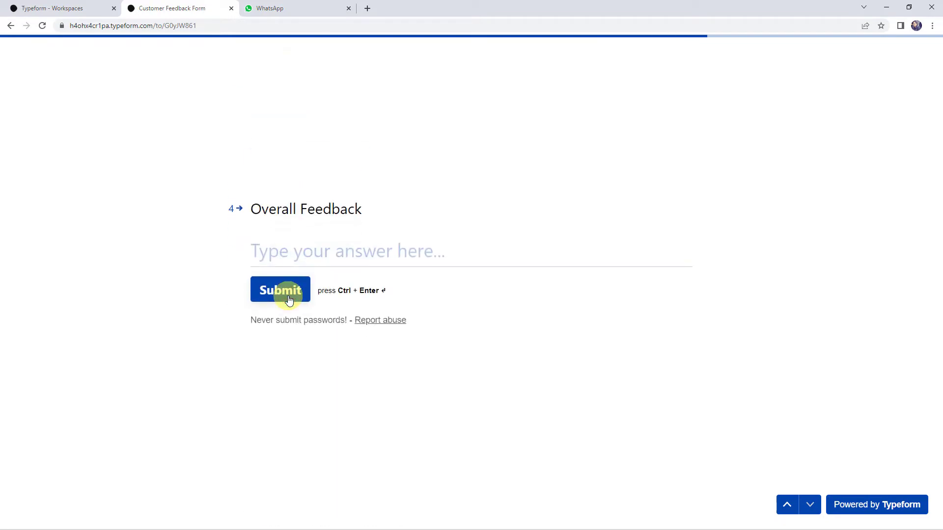
- Enter 'Nice Service Provided' as the Overall Feedback, fixing the typos, and submit the form
{"action": "left_click", "coordinate": [303, 253]}
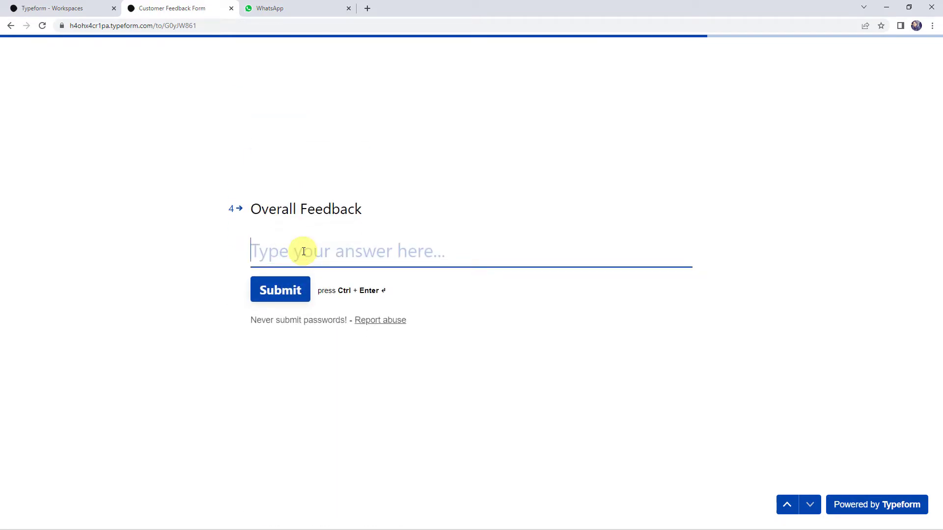
{"action": "type", "text": "Ni"}
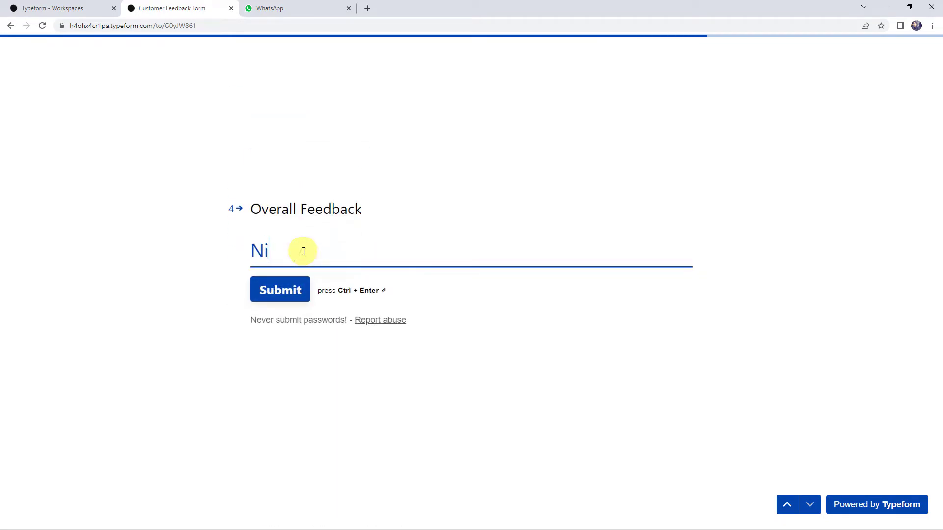
{"action": "type", "text": "ce Srvice p"}
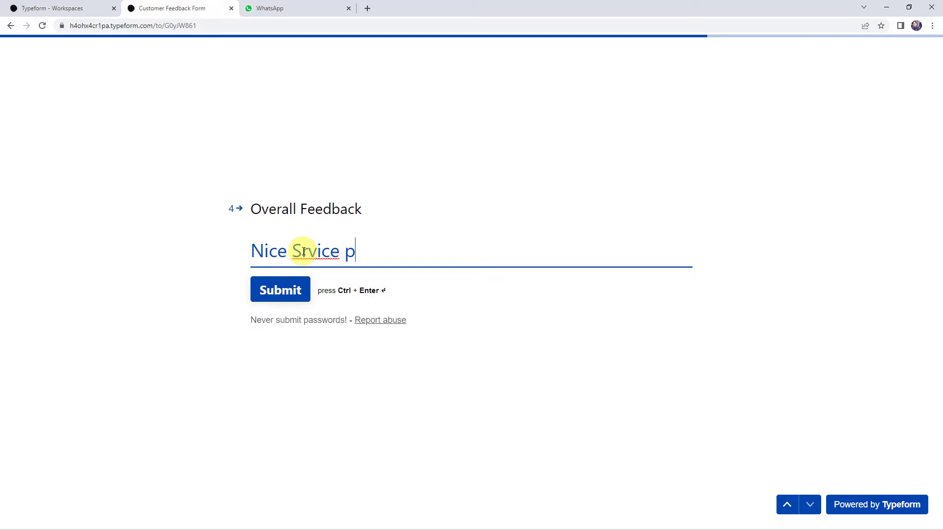
{"action": "type", "text": "rovided"}
{"action": "left_click", "coordinate": [304, 252]}
{"action": "type", "text": "ed"}
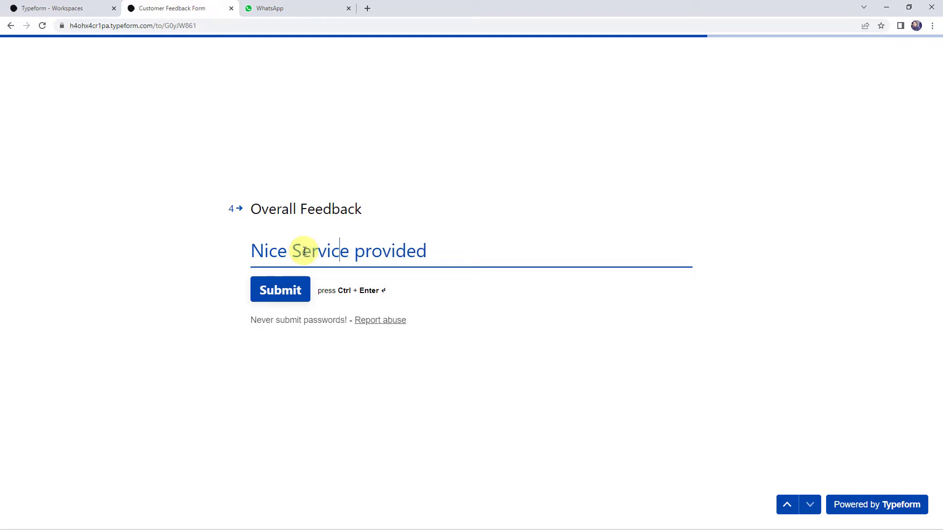
{"action": "key", "text": "BackSpace"}
{"action": "type", "text": "P"}
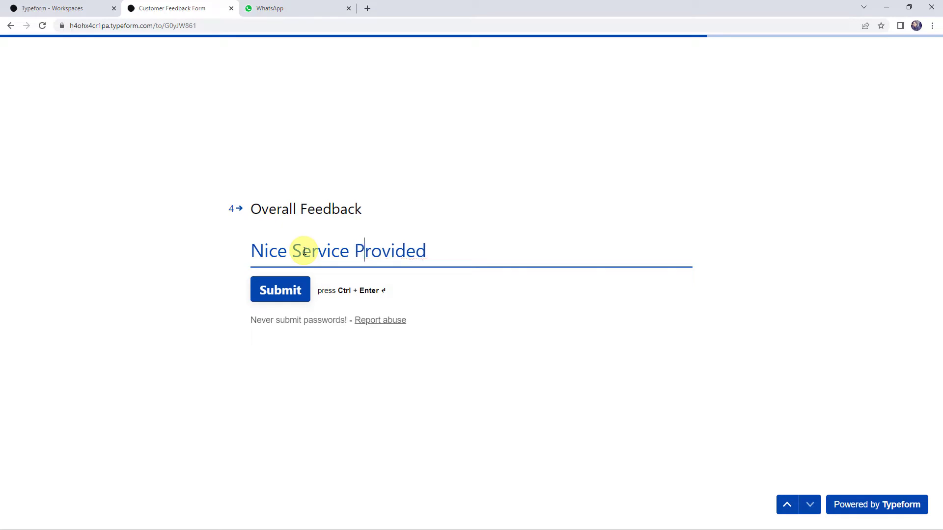
{"action": "left_click", "coordinate": [279, 297]}
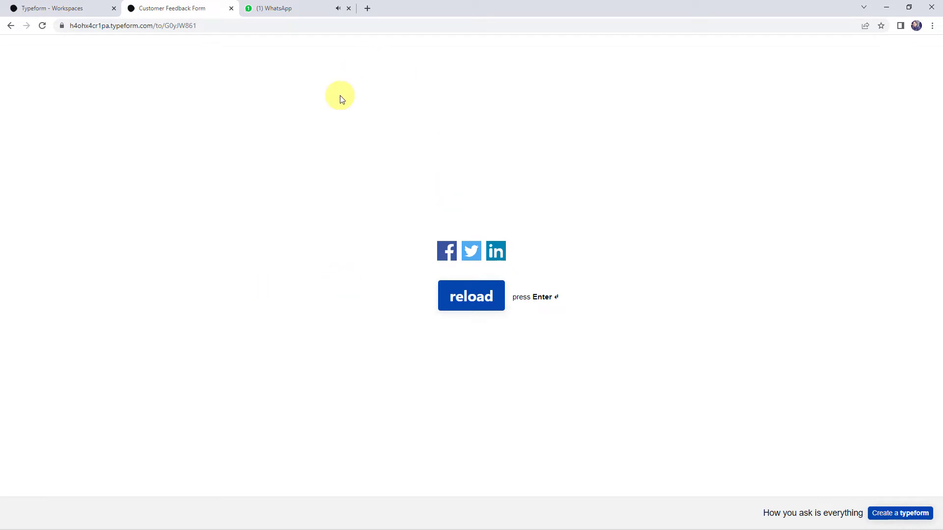
- Confirm the 'Thank you for filling up the feedback form' message arrived in WhatsApp, then open a new tab
{"action": "left_click", "coordinate": [292, 9]}
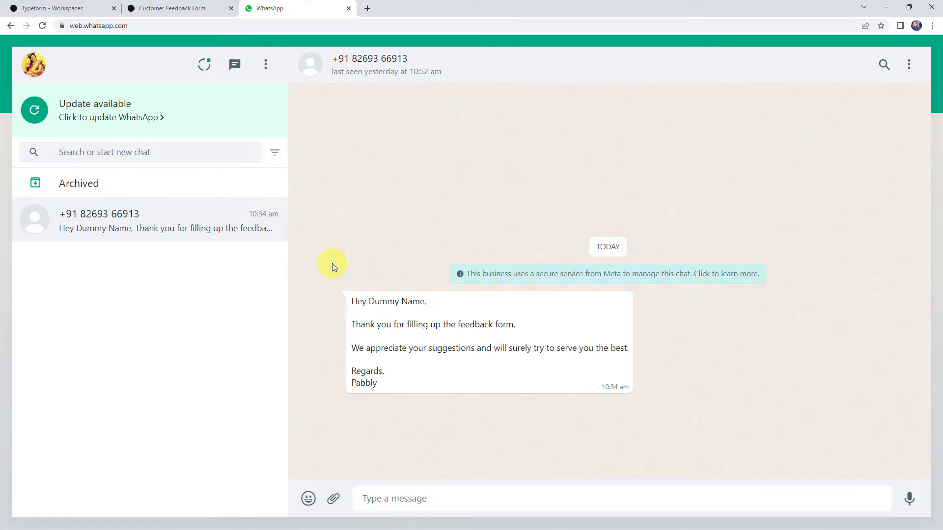
{"action": "left_click", "coordinate": [156, 8]}
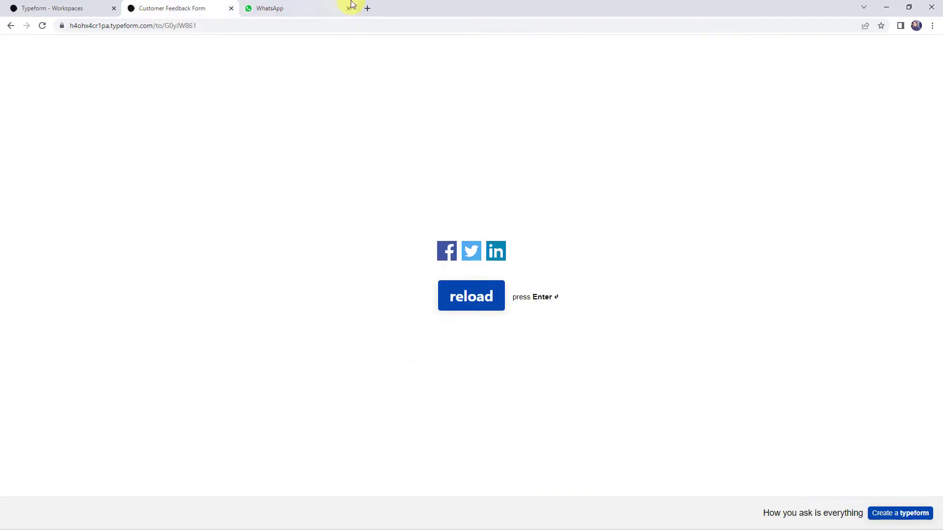
{"action": "left_click", "coordinate": [279, 8]}
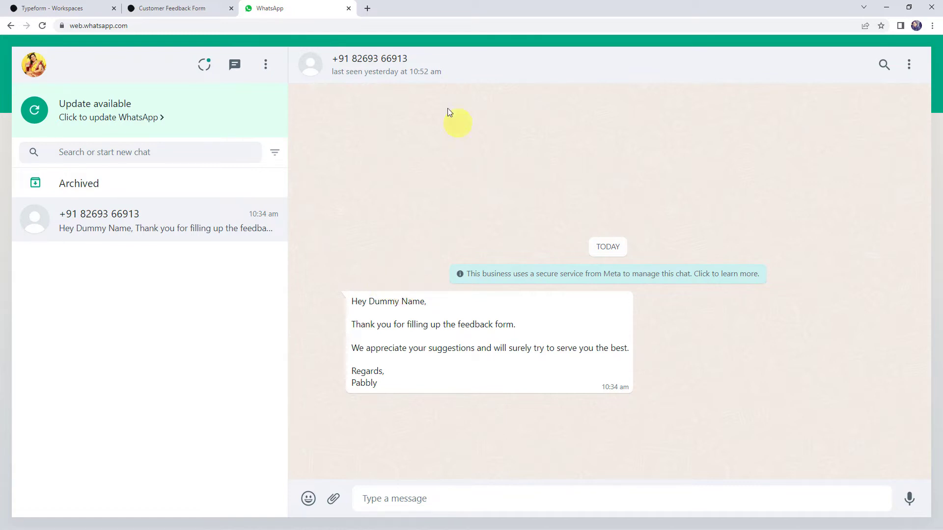
{"action": "left_click", "coordinate": [368, 8]}
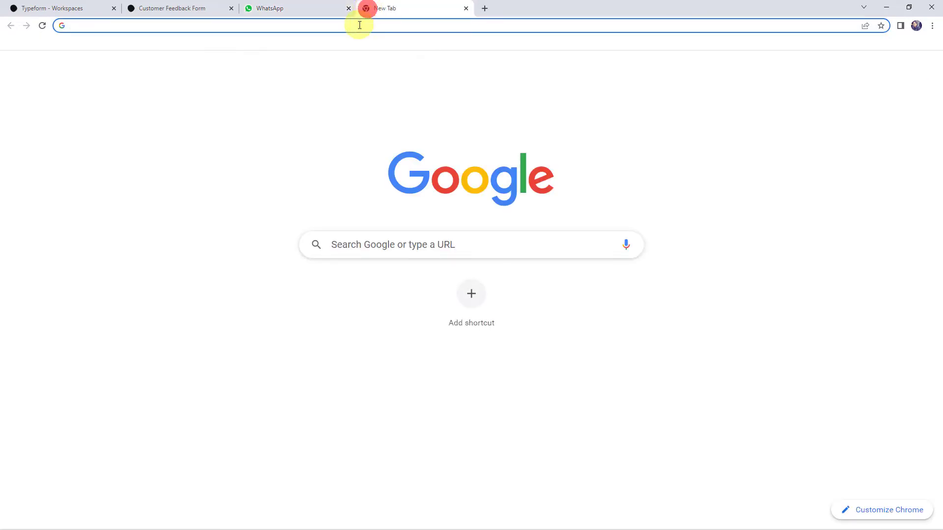
- Go to pabbly.com and open the Pabbly Connect product page
{"action": "left_click", "coordinate": [359, 25]}
{"action": "type", "text": "pabbly"}
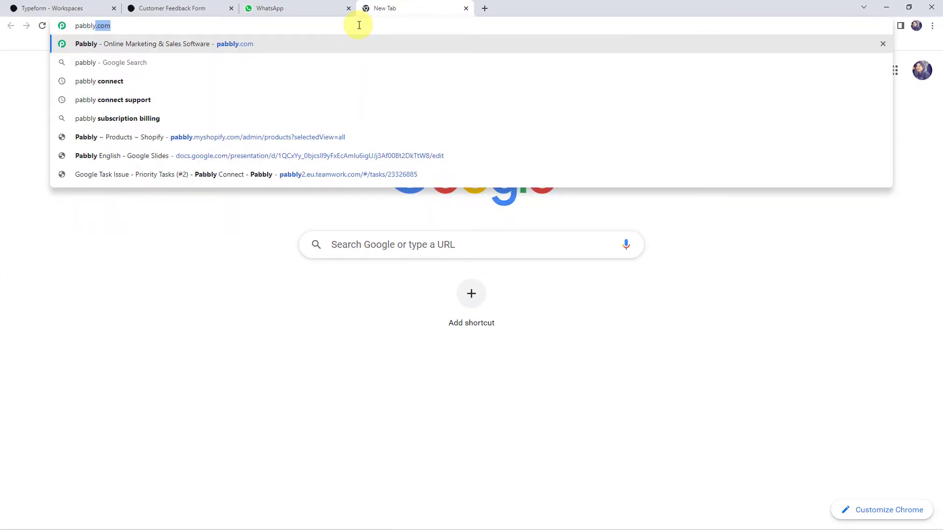
{"action": "key", "text": "Return"}
{"action": "mouse_move", "coordinate": [611, 57]}
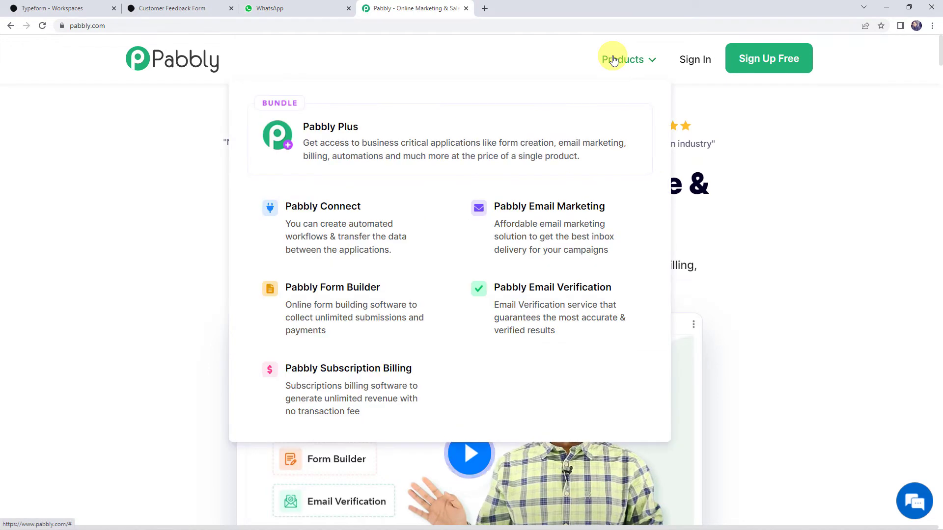
{"action": "left_click", "coordinate": [329, 230]}
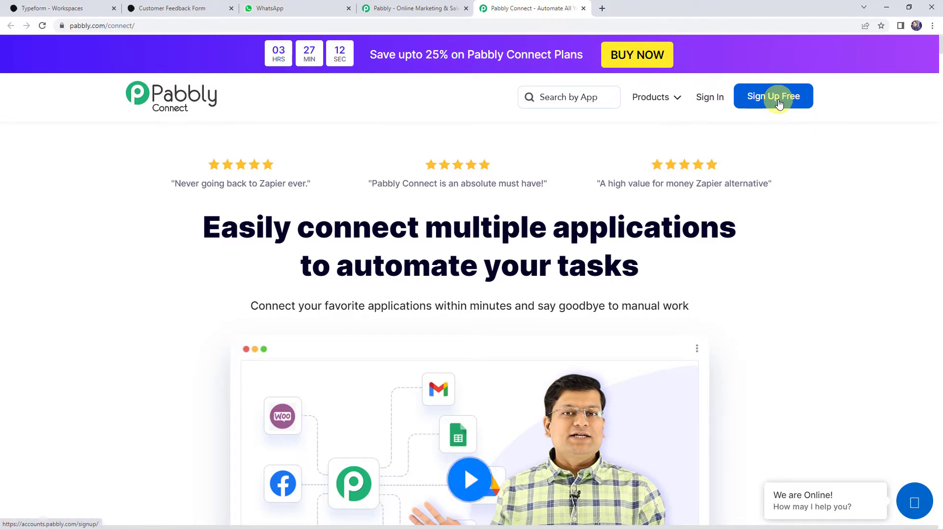
- Sign in and launch the Pabbly Connect dashboard, reviewing the existing workflow list
{"action": "left_click", "coordinate": [709, 101]}
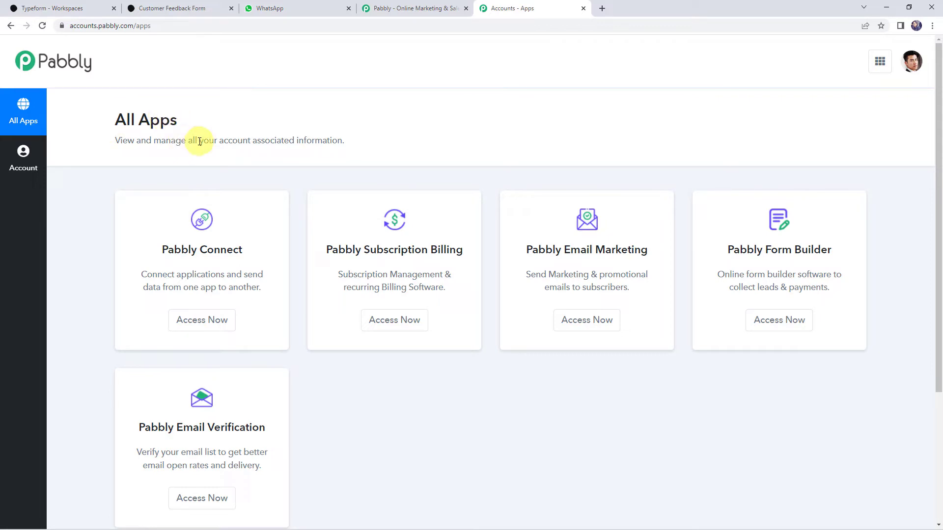
{"action": "left_click", "coordinate": [203, 321]}
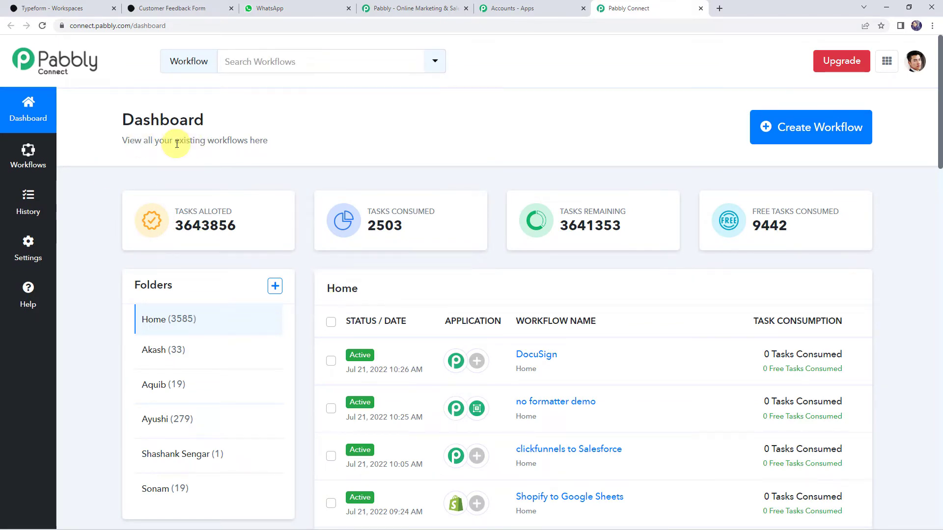
{"action": "scroll", "coordinate": [503, 343], "scroll_direction": "down", "scroll_amount": 6}
{"action": "scroll", "coordinate": [501, 343], "scroll_direction": "up", "scroll_amount": 5}
{"action": "scroll", "coordinate": [506, 344], "scroll_direction": "up", "scroll_amount": 1}
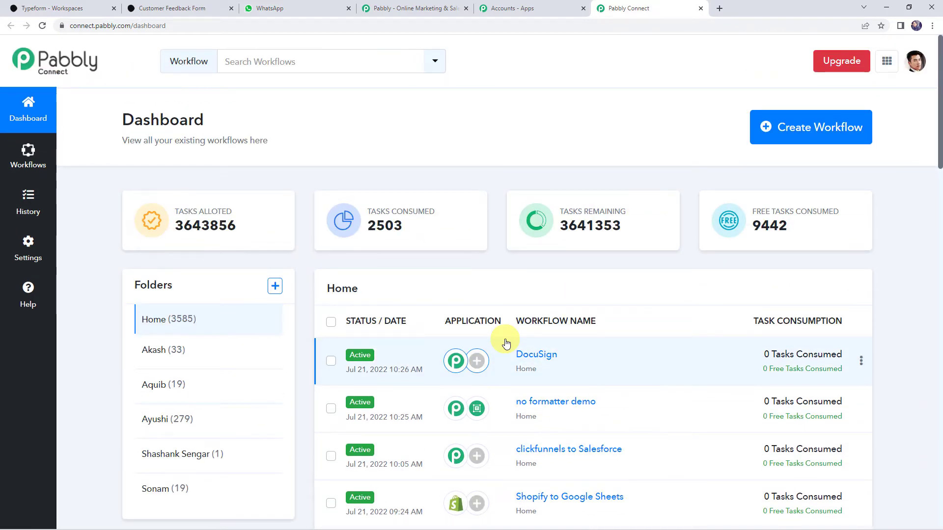
{"action": "left_click", "coordinate": [793, 129]}
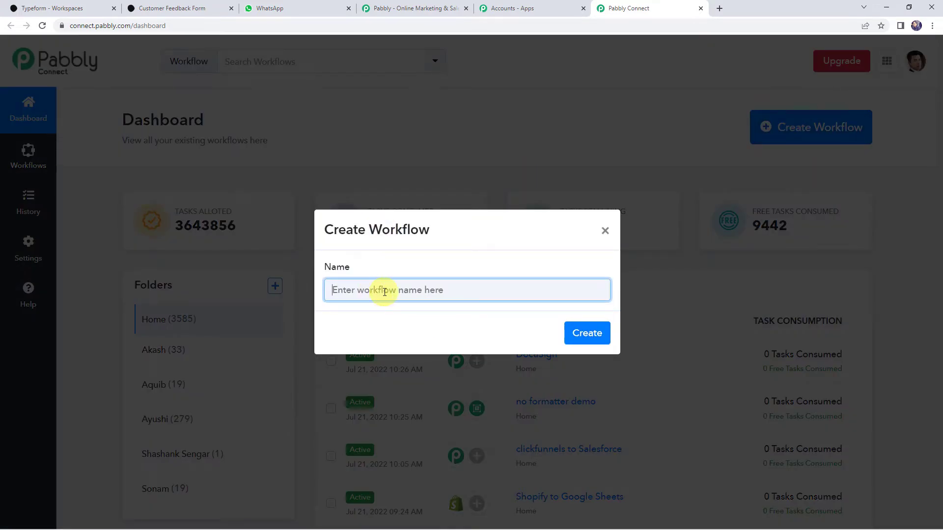
- Name the new workflow 'Typeform to WhatsApp Integration' and create it
{"action": "type", "text": "Typeform to WhatsApp Integration"}
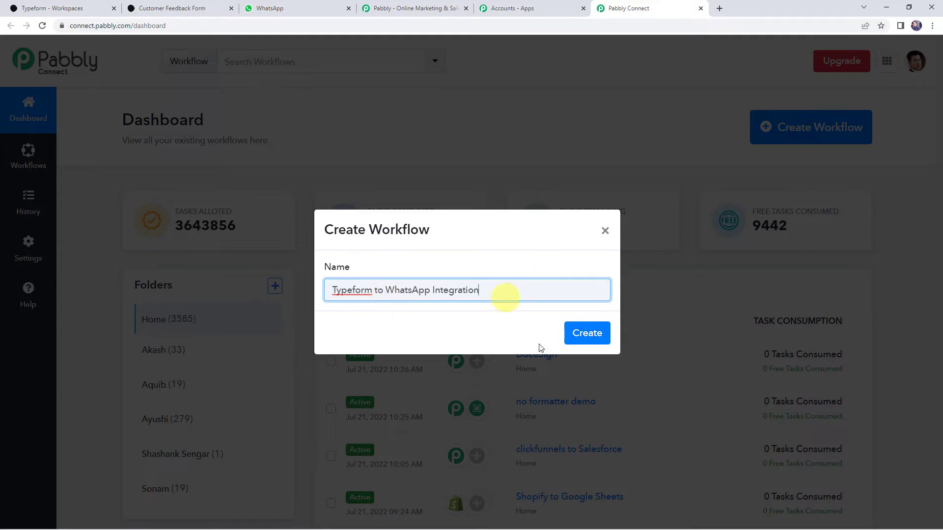
{"action": "left_click", "coordinate": [584, 334]}
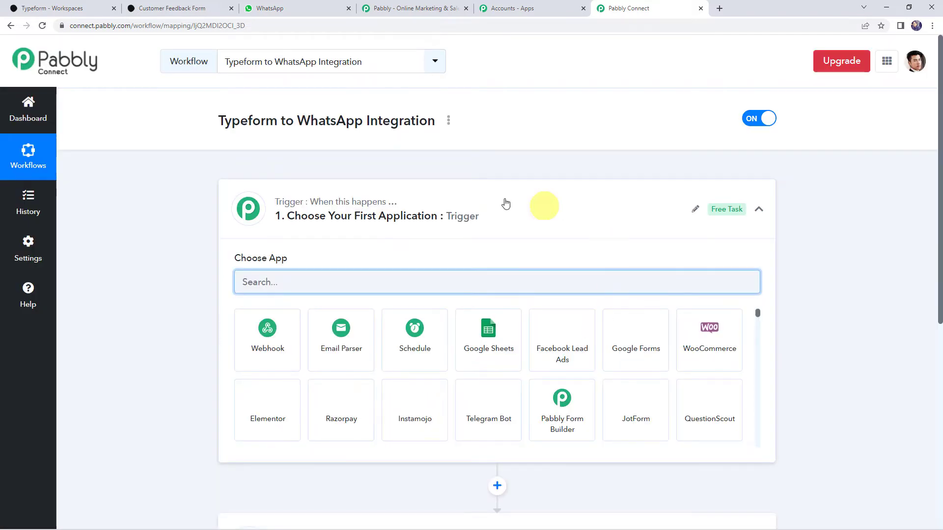
- Set the trigger app to Typeform with the New Entry event and begin connecting an account
{"action": "left_click", "coordinate": [479, 219]}
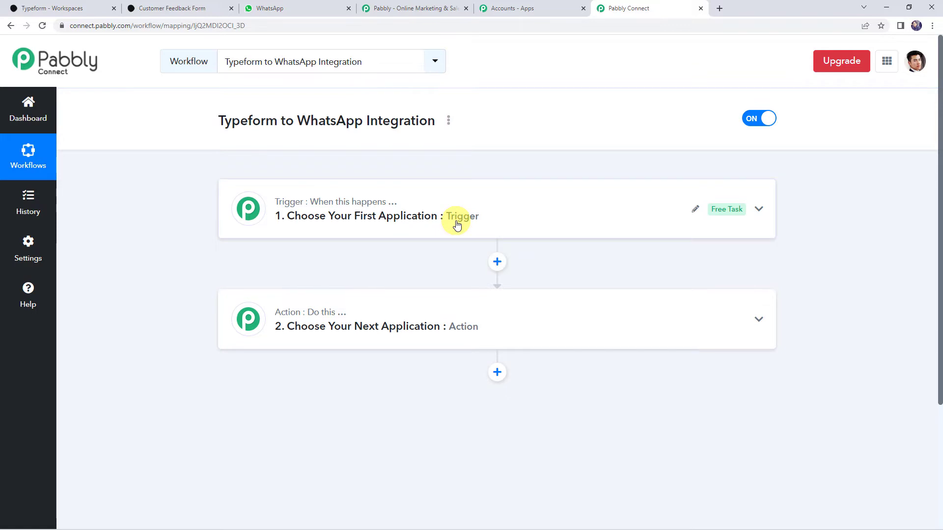
{"action": "left_click", "coordinate": [494, 219]}
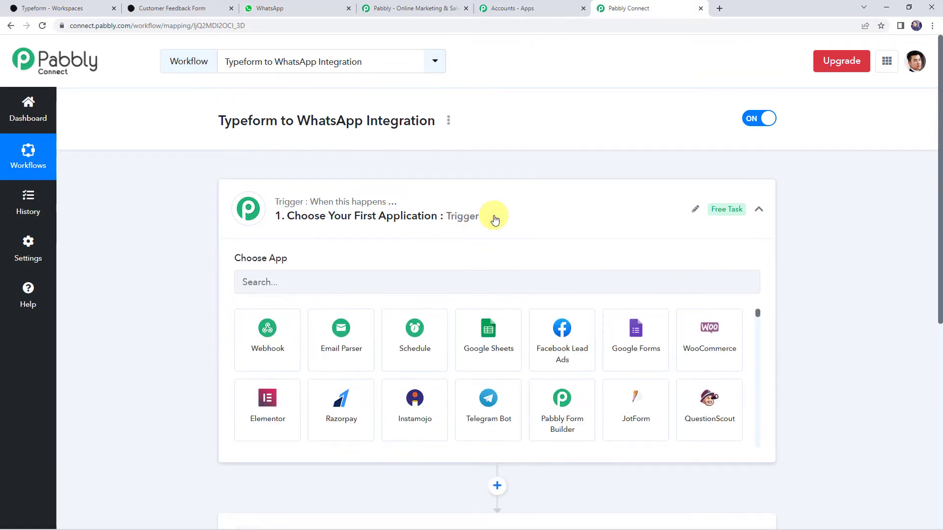
{"action": "left_click", "coordinate": [298, 281]}
{"action": "type", "text": "Ty"}
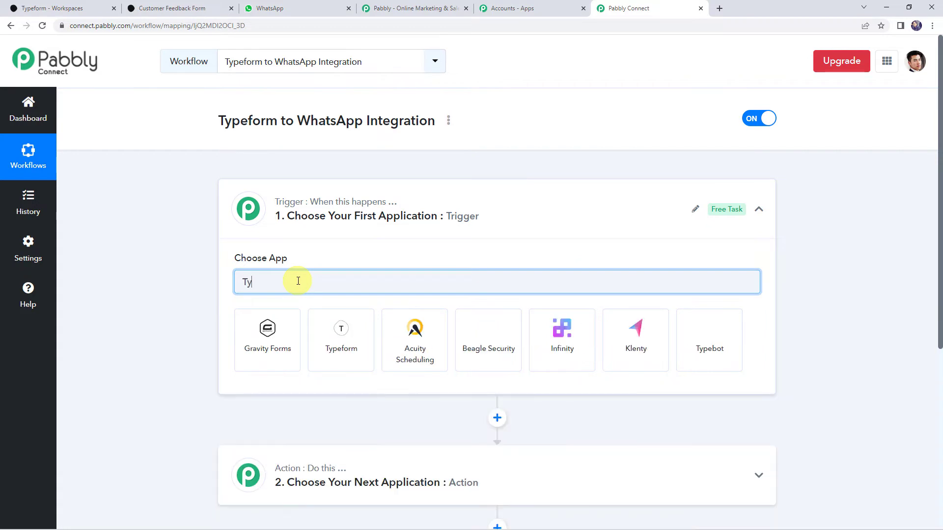
{"action": "type", "text": "pef"}
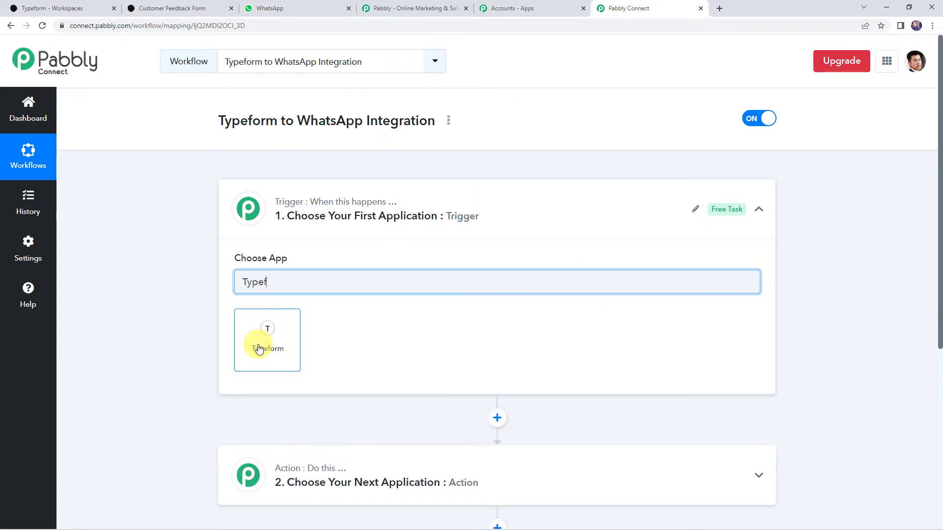
{"action": "left_click", "coordinate": [260, 349]}
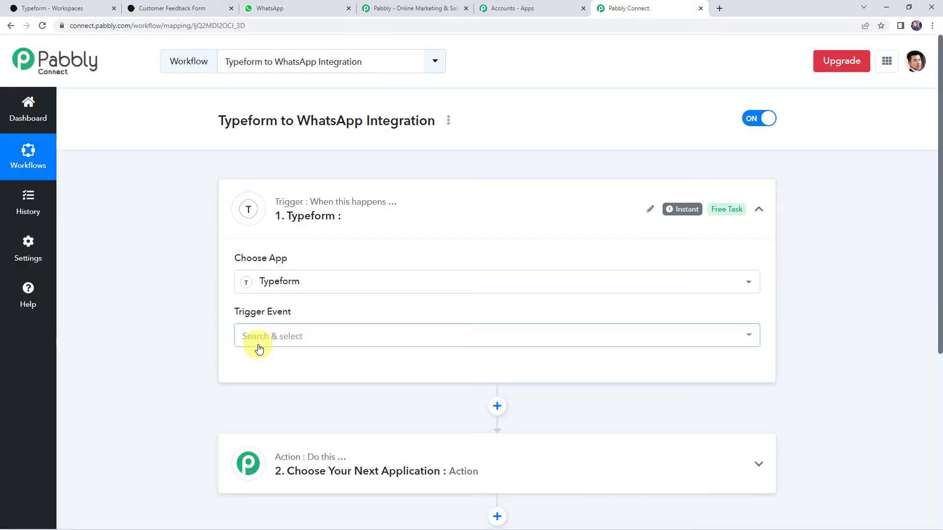
{"action": "left_click", "coordinate": [278, 341]}
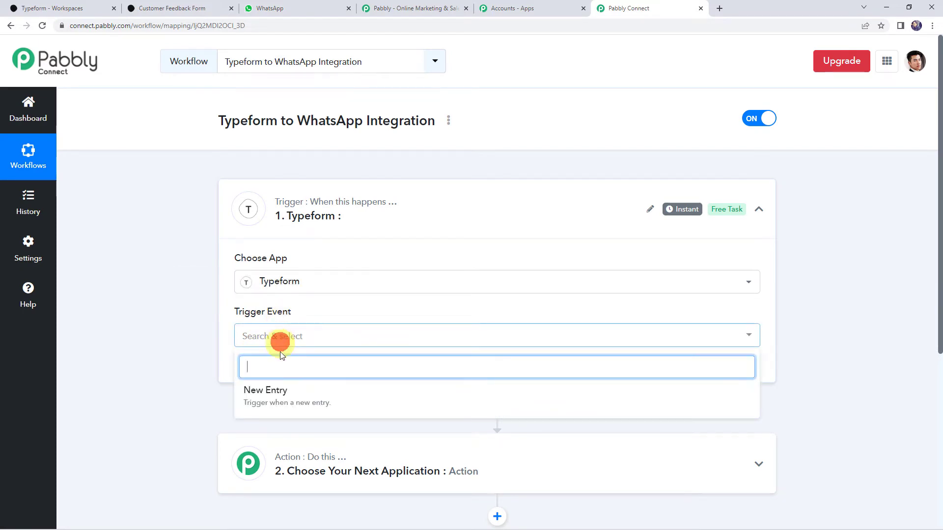
{"action": "left_click", "coordinate": [288, 402]}
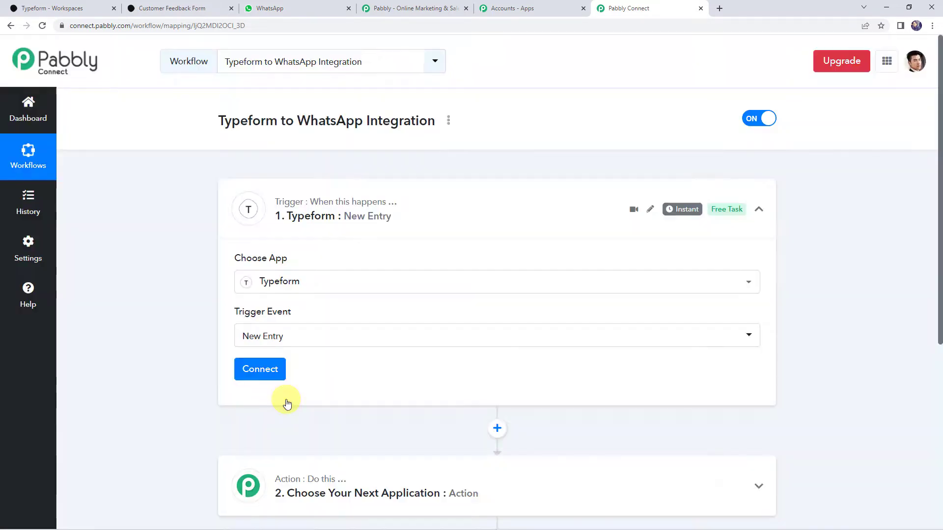
{"action": "left_click", "coordinate": [273, 373]}
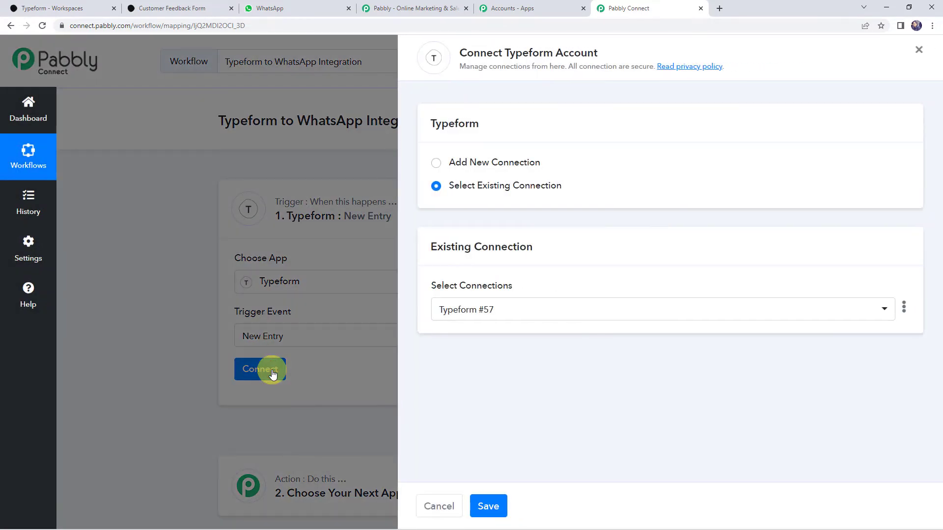
- Add a new Typeform connection and accept Pabbly Connect's access in the authorization popup
{"action": "left_click", "coordinate": [469, 163]}
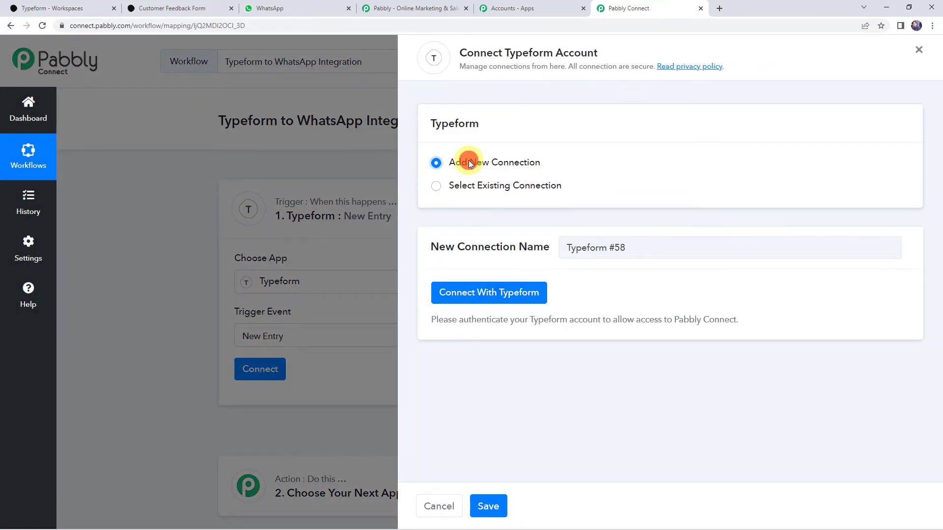
{"action": "left_click", "coordinate": [468, 293]}
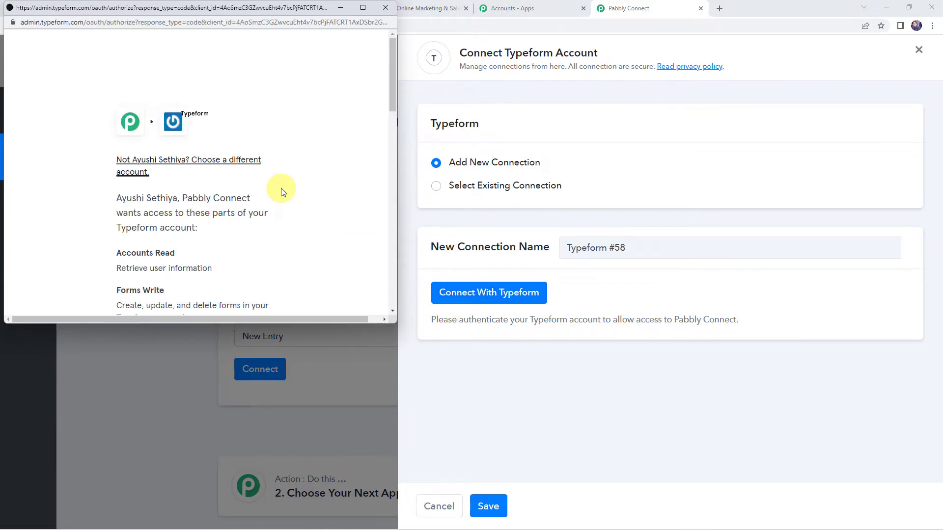
{"action": "scroll", "coordinate": [309, 205], "scroll_direction": "down", "scroll_amount": 1}
{"action": "scroll", "coordinate": [309, 205], "scroll_direction": "down", "scroll_amount": 9}
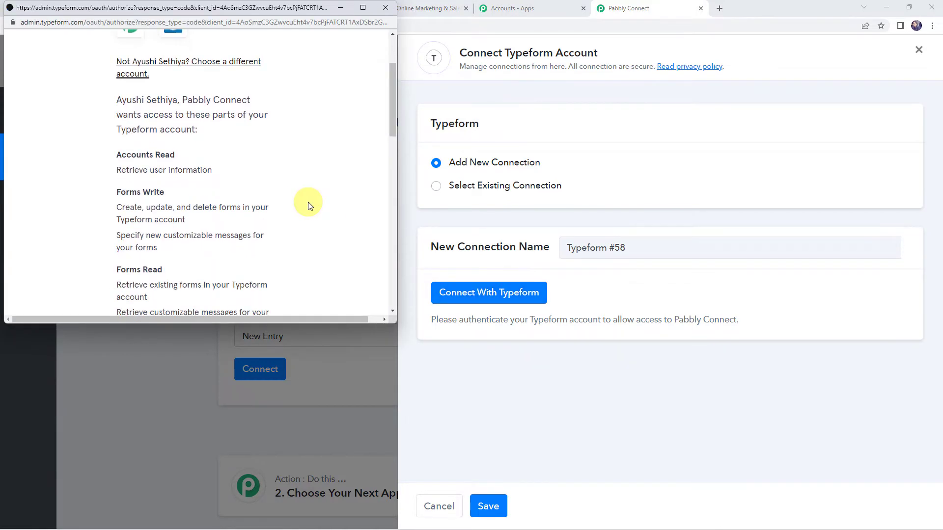
{"action": "scroll", "coordinate": [311, 204], "scroll_direction": "down", "scroll_amount": 5}
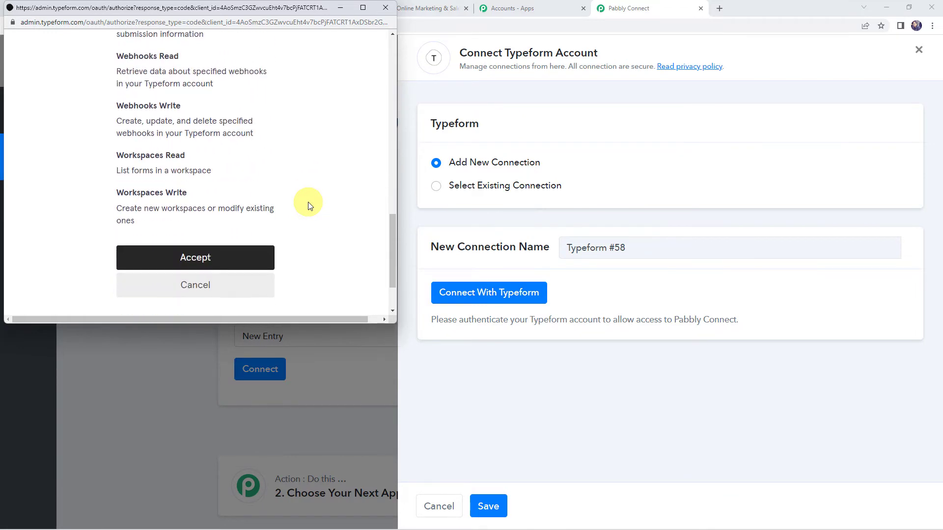
{"action": "left_click", "coordinate": [200, 187]}
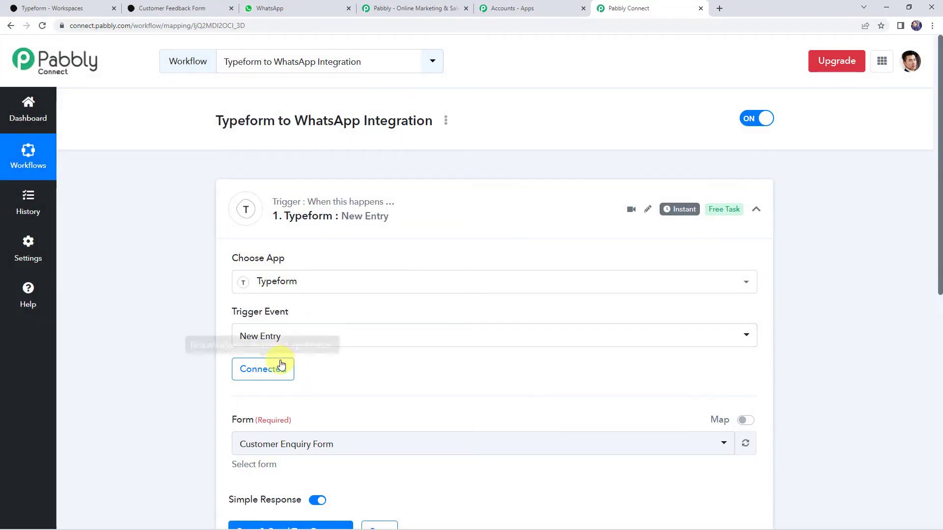
- Choose Customer Feedback Form as the trigger form, then save and send a test request
{"action": "scroll", "coordinate": [374, 343], "scroll_direction": "down", "scroll_amount": 2}
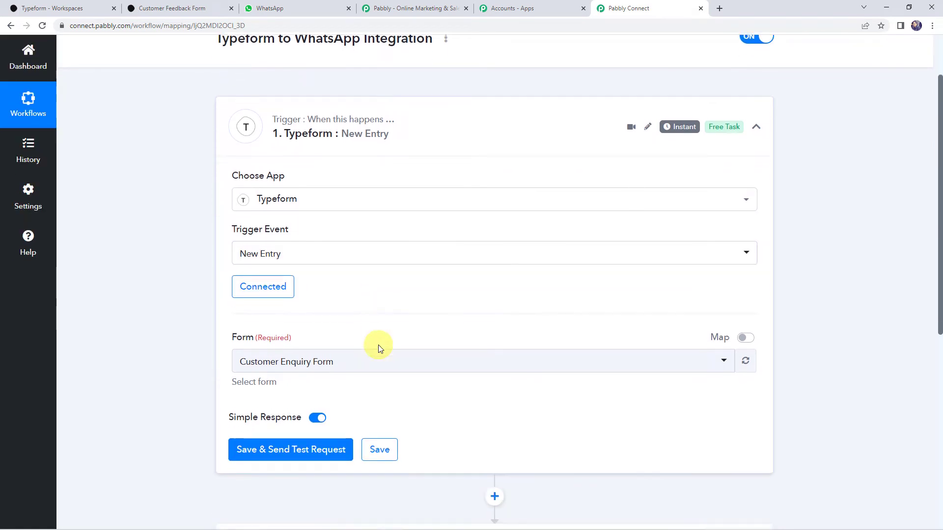
{"action": "left_click", "coordinate": [328, 345]}
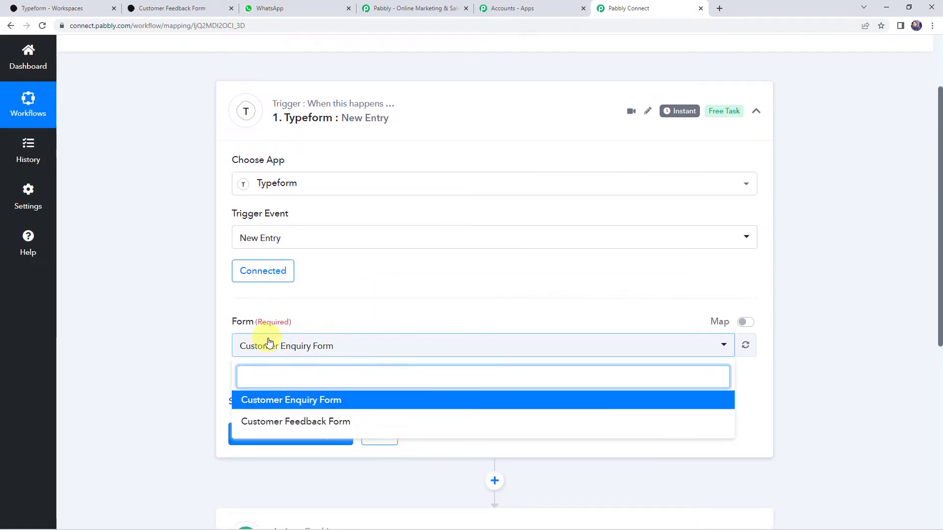
{"action": "left_click", "coordinate": [64, 7]}
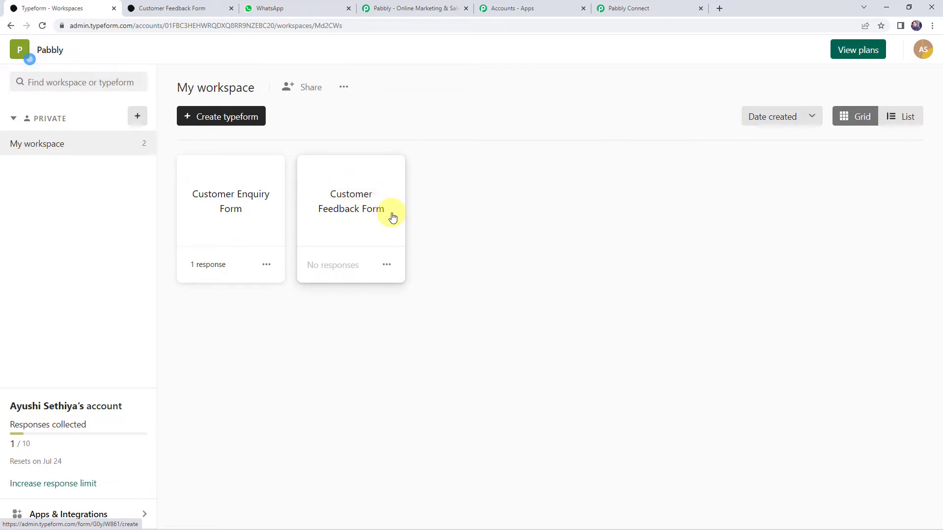
{"action": "left_click", "coordinate": [637, 9]}
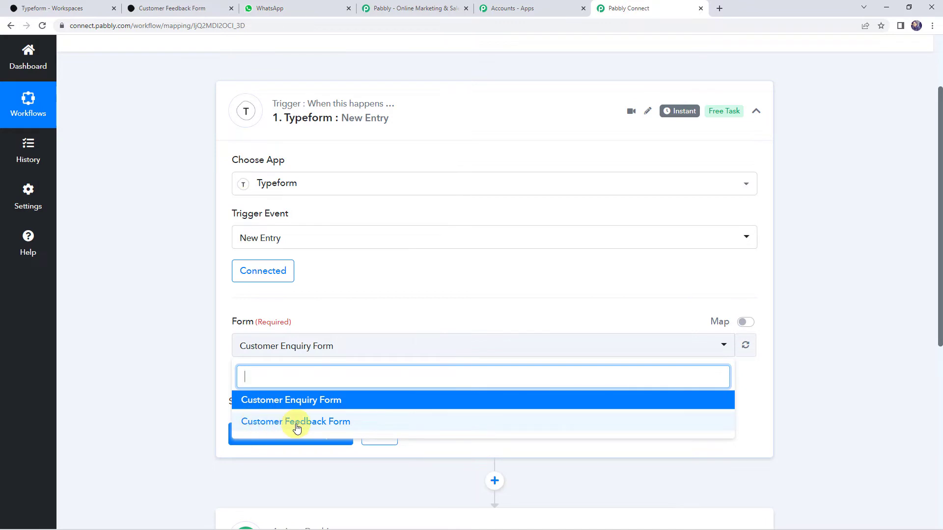
{"action": "left_click", "coordinate": [314, 423]}
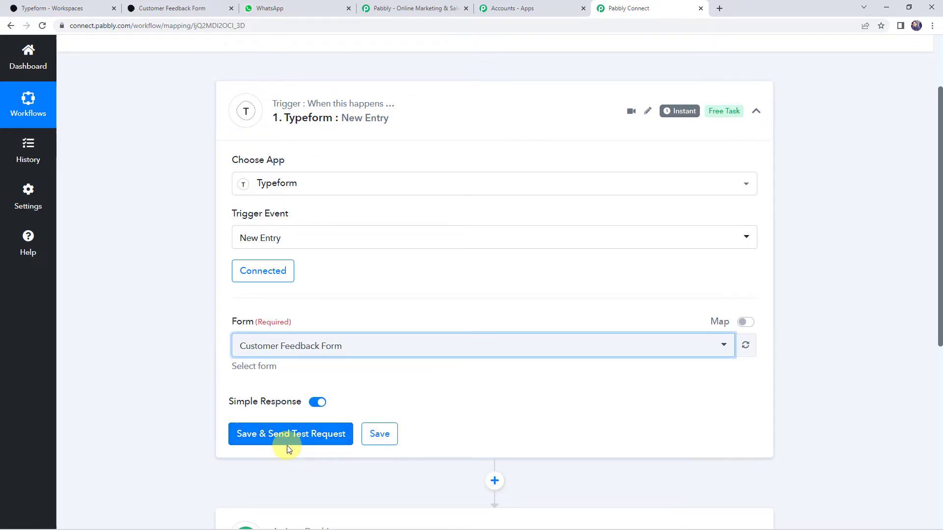
{"action": "left_click", "coordinate": [276, 439]}
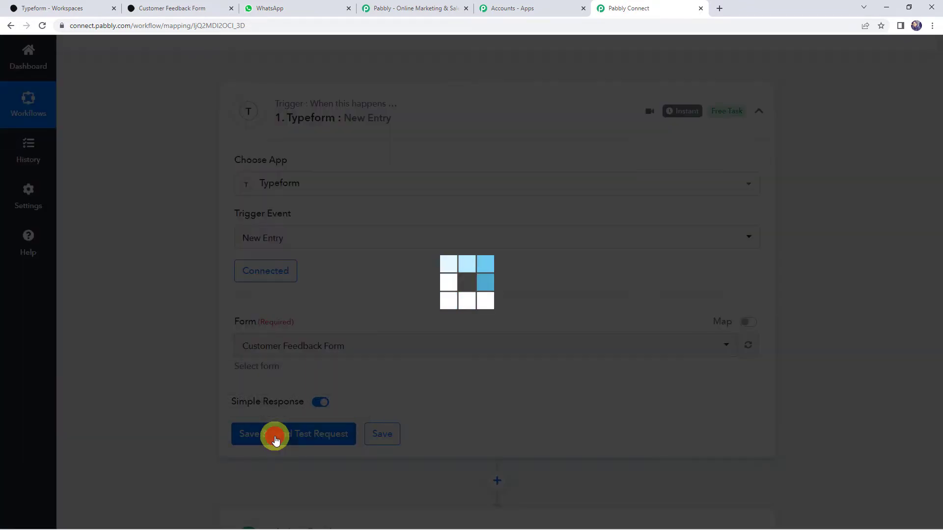
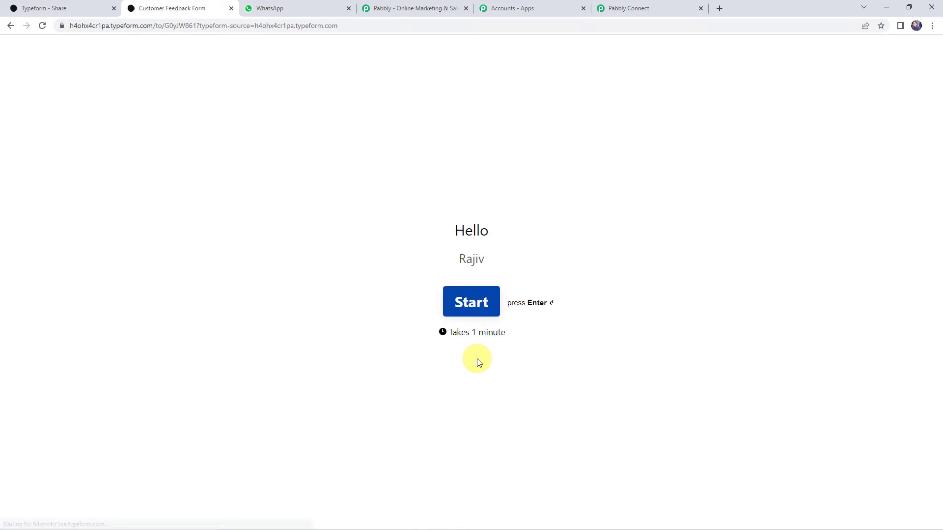
- Start the Customer Feedback Form and answer the name and e-mail questions
{"action": "key", "text": "Return"}
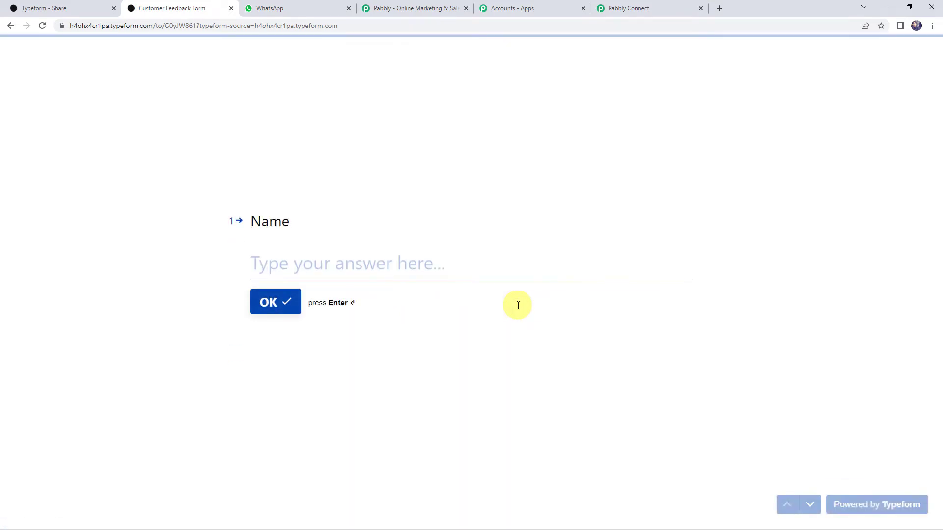
{"action": "left_click", "coordinate": [282, 254]}
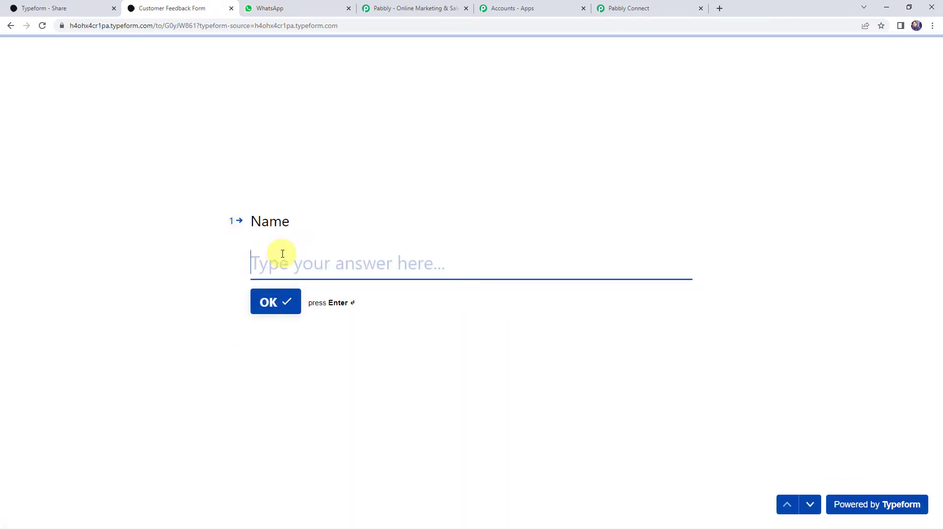
{"action": "type", "text": "Demo name"}
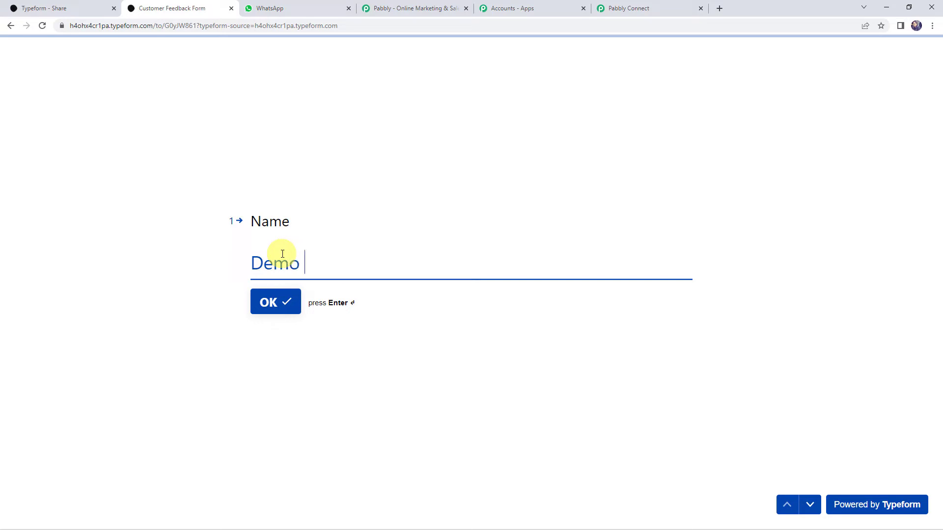
{"action": "key", "text": "BackSpace"}
{"action": "key", "text": "BackSpace"}
{"action": "key", "text": "BackSpace"}
{"action": "key", "text": "BackSpace"}
{"action": "type", "text": "Name"}
{"action": "key", "text": "Return"}
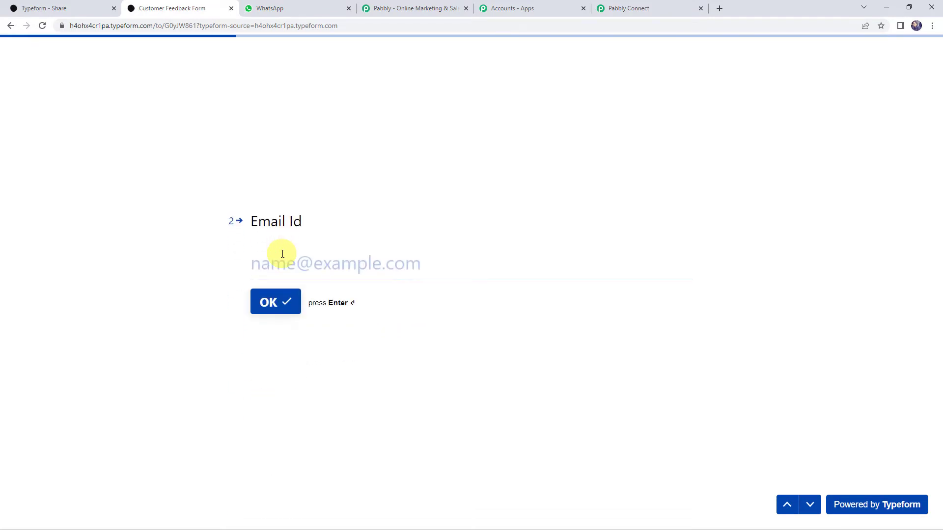
{"action": "type", "text": "demo"}
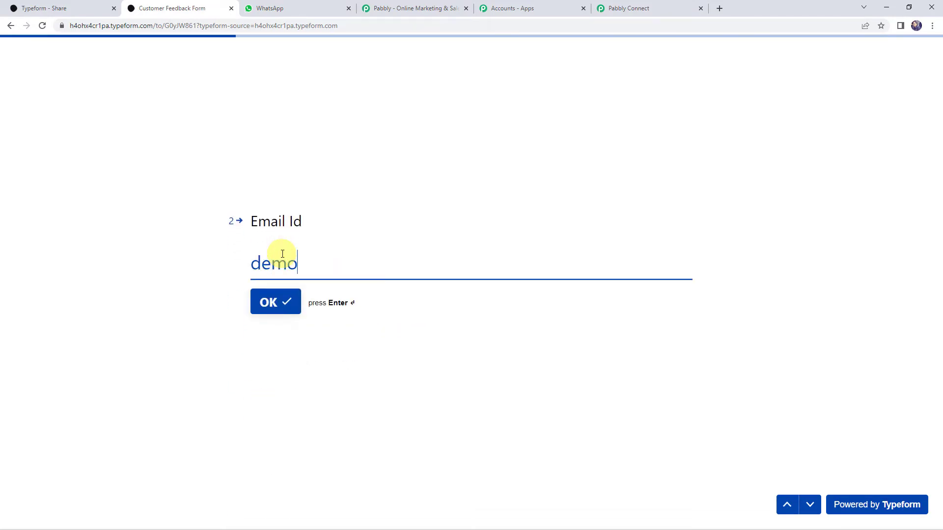
{"action": "type", "text": "@gmail"}
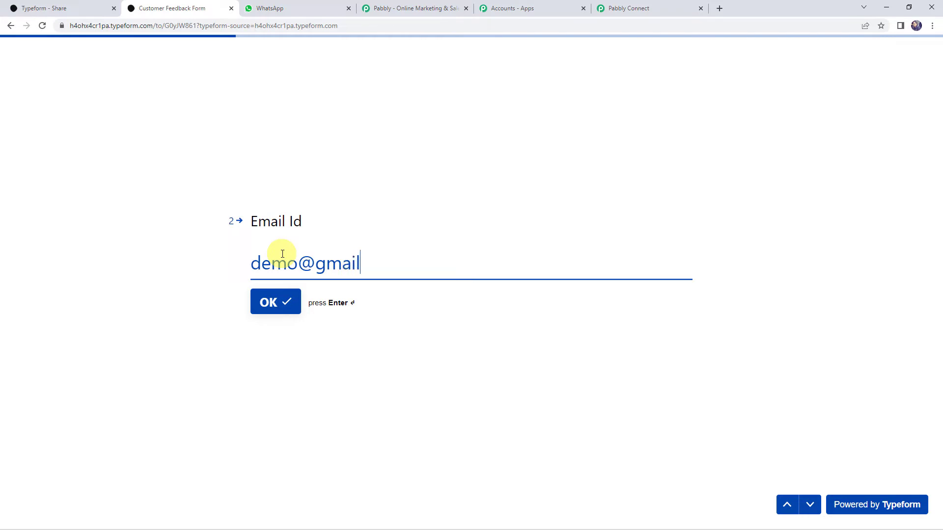
{"action": "type", "text": ".com"}
{"action": "key", "text": "Return"}
- Enter a contact number, give feedback 'Happy with the services', and submit the form
{"action": "left_click", "coordinate": [336, 258]}
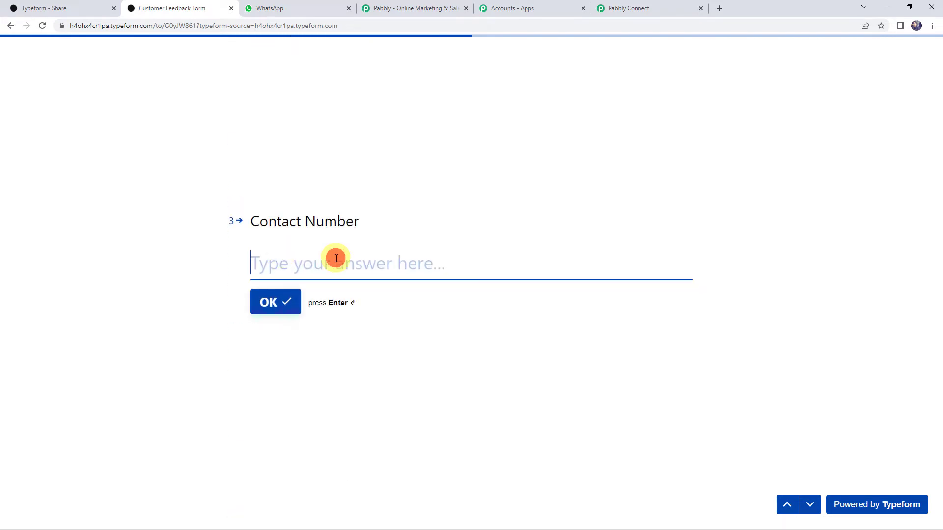
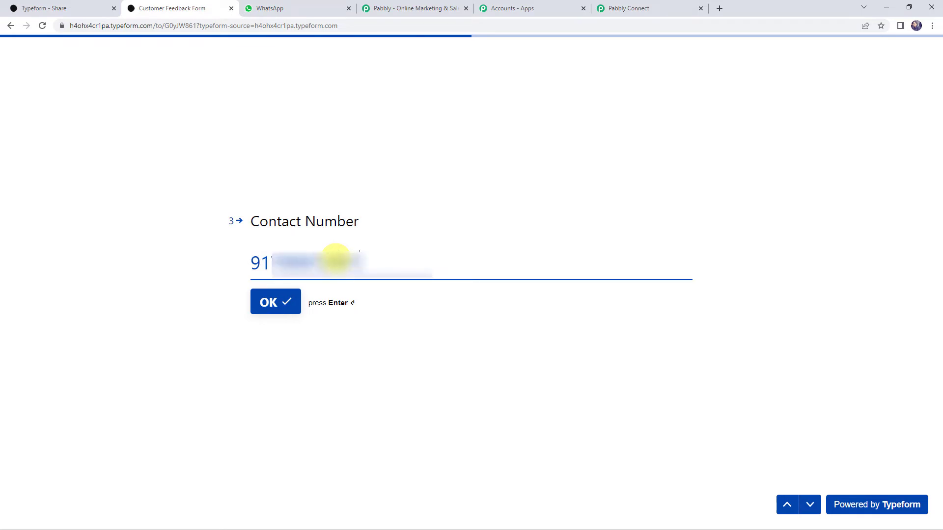
{"action": "left_click", "coordinate": [281, 309]}
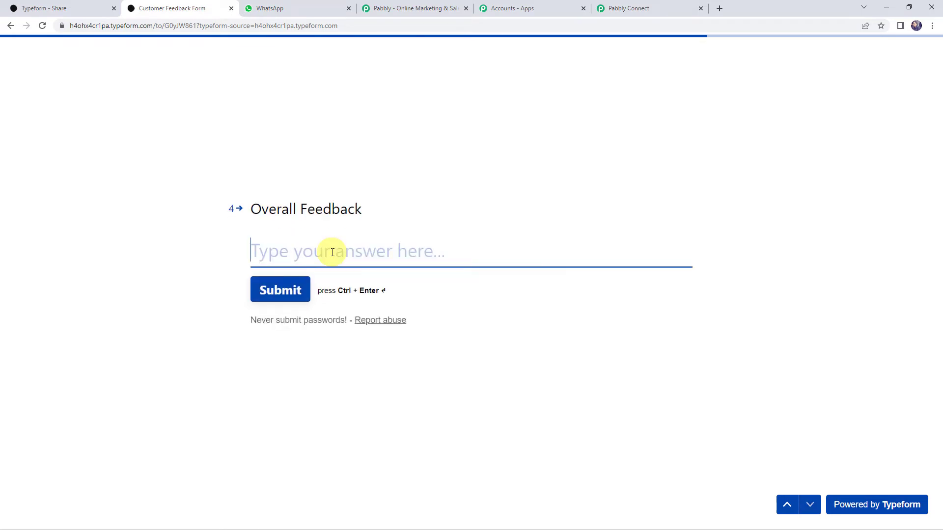
{"action": "type", "text": "Ha"}
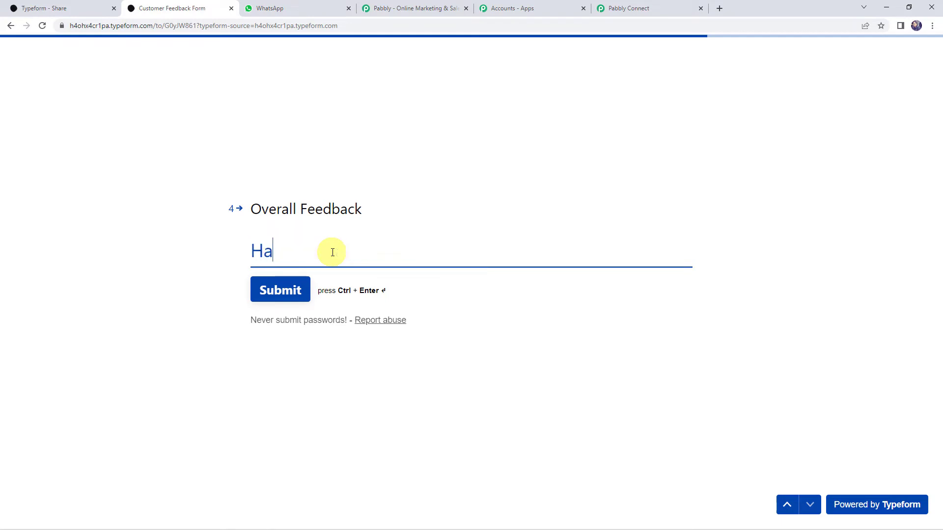
{"action": "type", "text": "ppy with the "}
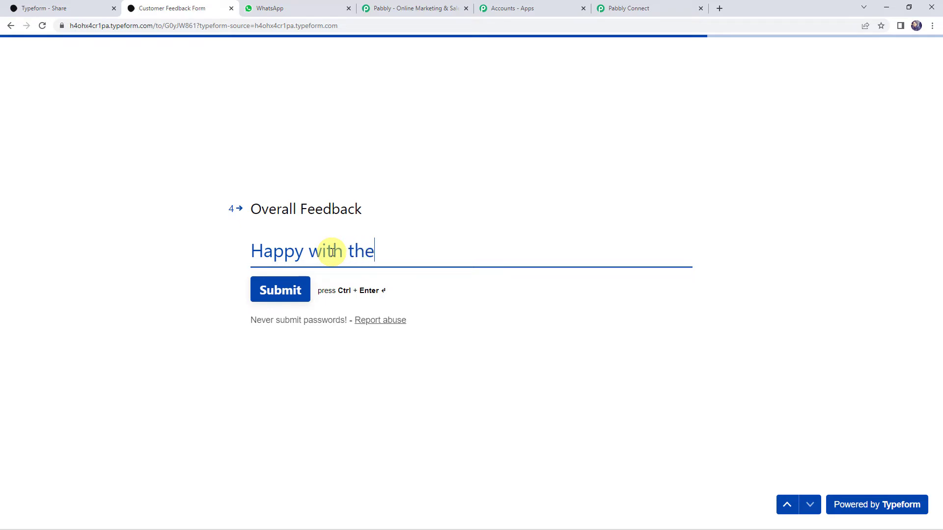
{"action": "type", "text": "services"}
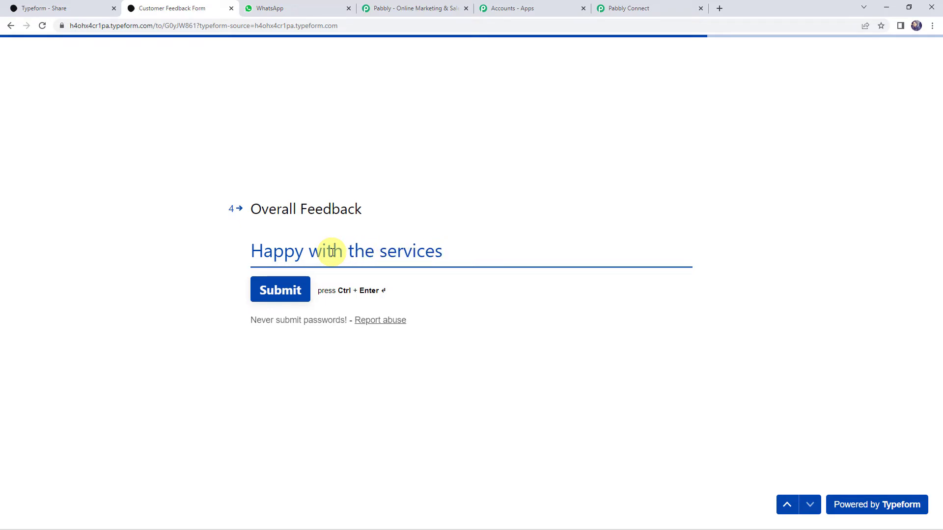
{"action": "left_click", "coordinate": [291, 287]}
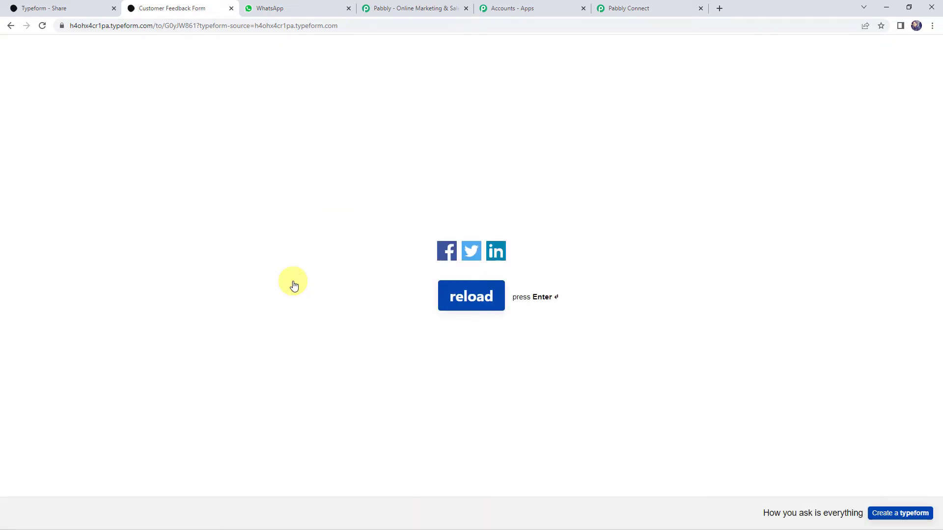
- In Pabbly Connect, review the captured Typeform answers and expand the action step
{"action": "left_click", "coordinate": [628, 8]}
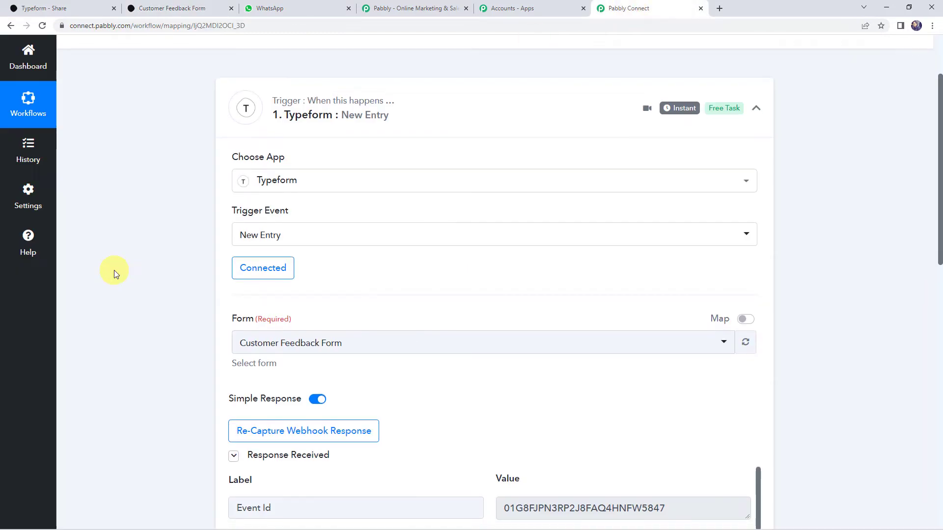
{"action": "scroll", "coordinate": [114, 270], "scroll_direction": "down", "scroll_amount": 7}
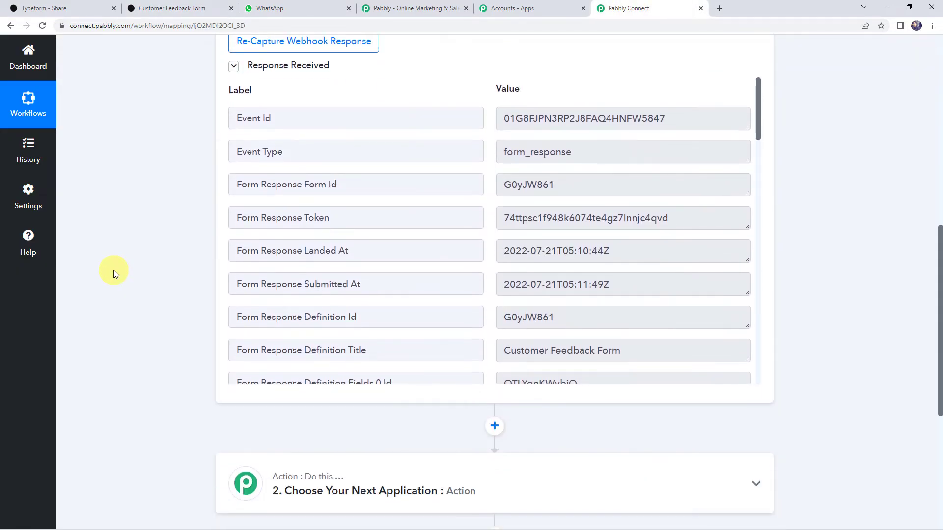
{"action": "scroll", "coordinate": [461, 132], "scroll_direction": "down", "scroll_amount": 4}
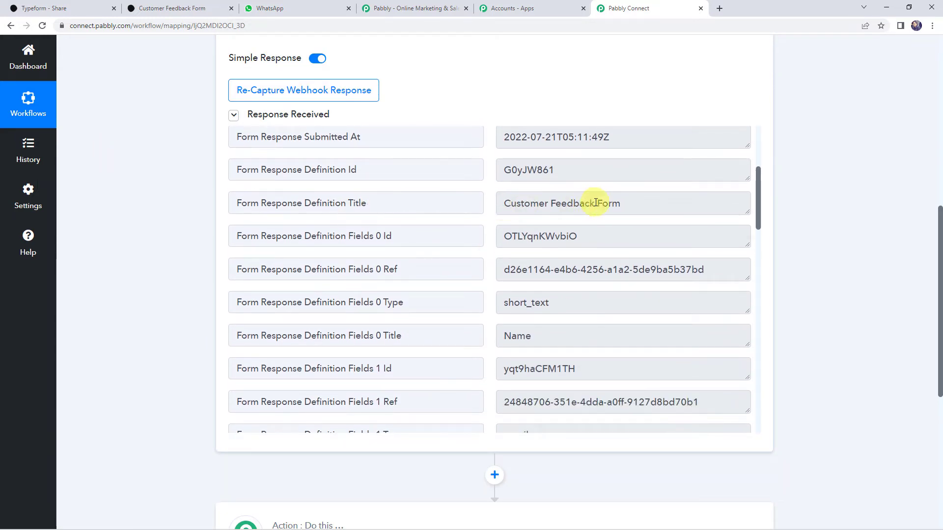
{"action": "scroll", "coordinate": [556, 221], "scroll_direction": "down", "scroll_amount": 10}
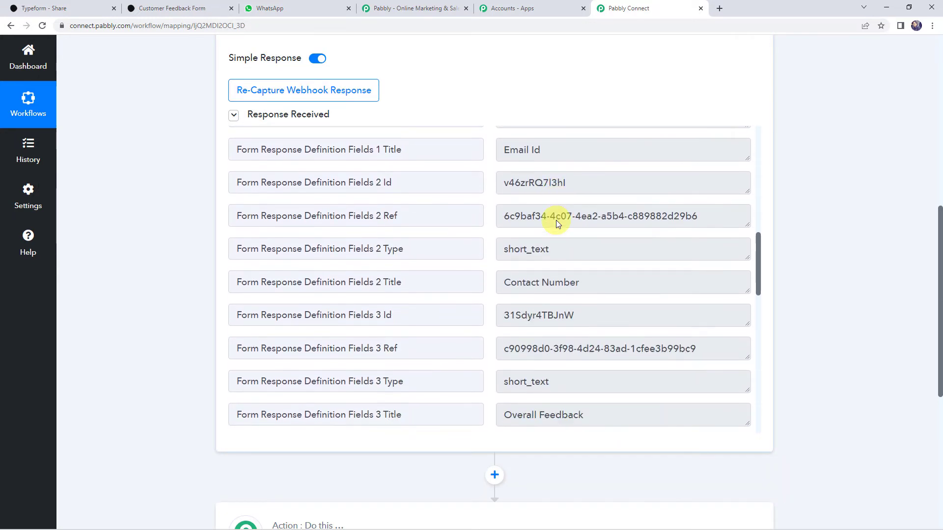
{"action": "scroll", "coordinate": [556, 224], "scroll_direction": "down", "scroll_amount": 4}
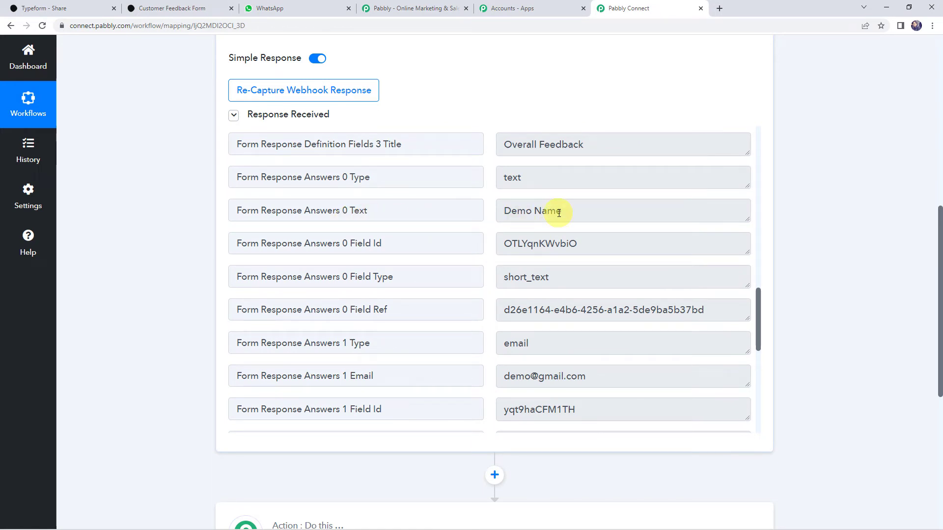
{"action": "scroll", "coordinate": [558, 213], "scroll_direction": "down", "scroll_amount": 3}
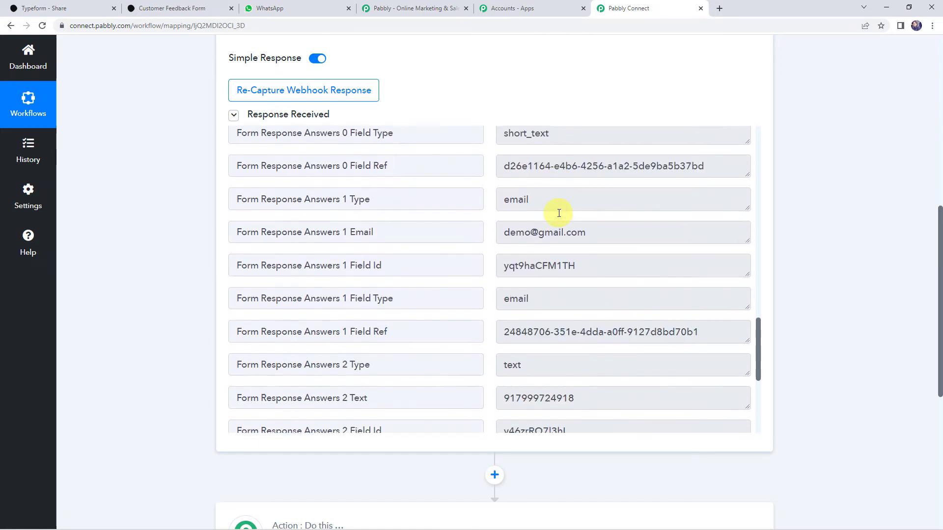
{"action": "scroll", "coordinate": [556, 229], "scroll_direction": "down", "scroll_amount": 3}
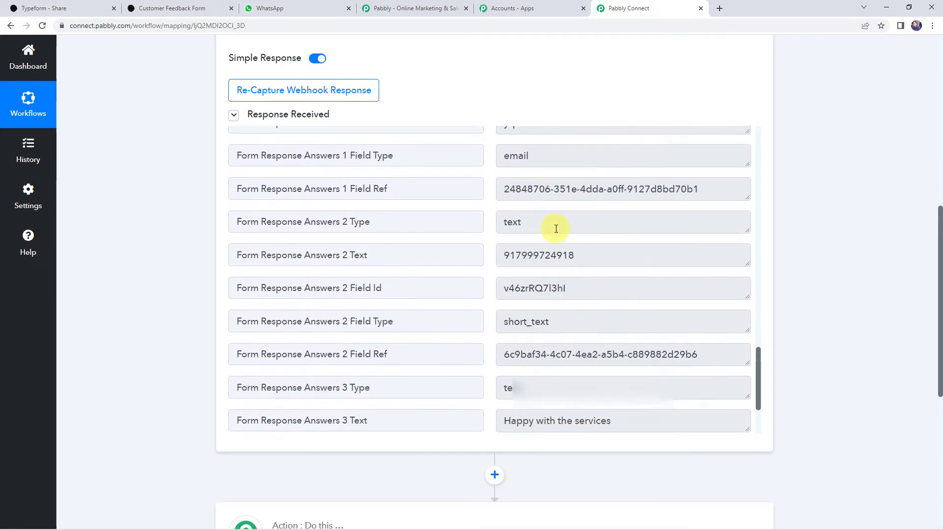
{"action": "scroll", "coordinate": [552, 258], "scroll_direction": "down", "scroll_amount": 2}
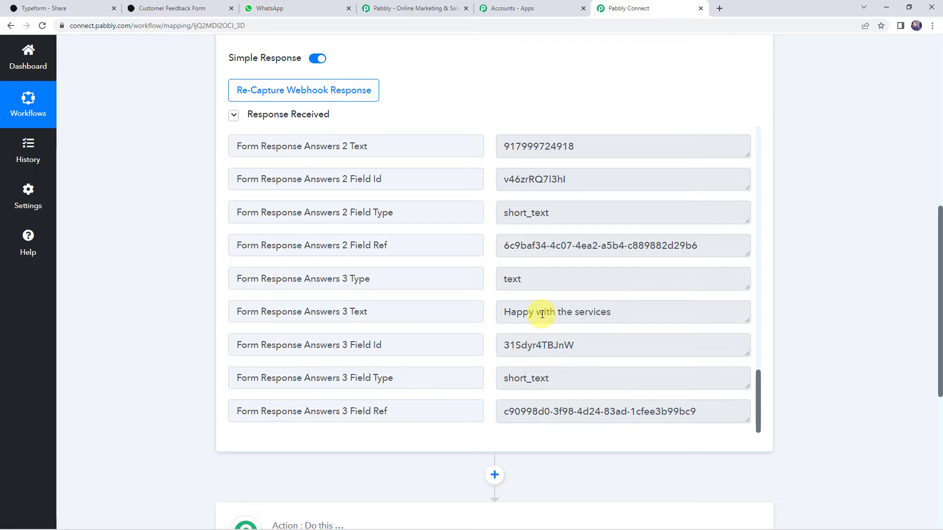
{"action": "scroll", "coordinate": [137, 311], "scroll_direction": "down", "scroll_amount": 5}
{"action": "left_click", "coordinate": [470, 245]}
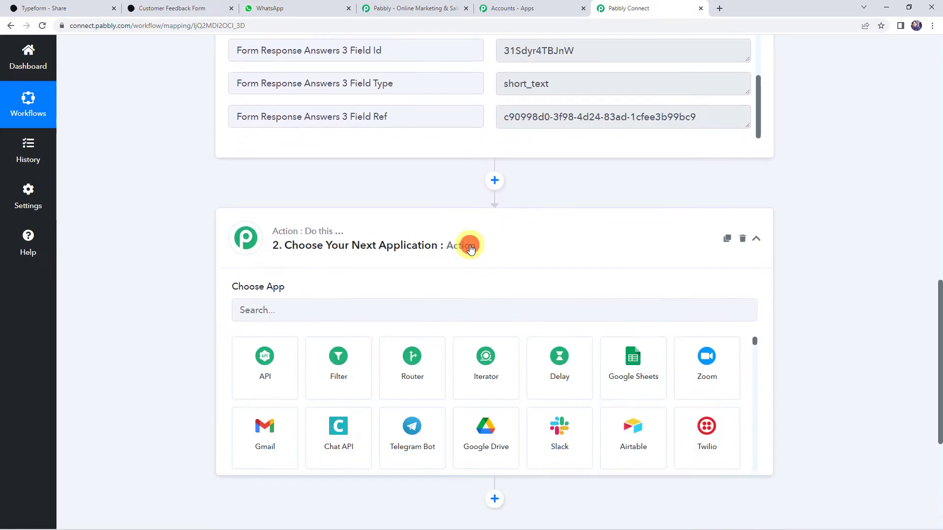
- Set the action app to WhatsApp Cloud API with the Send Template Message event
{"action": "left_click", "coordinate": [268, 312]}
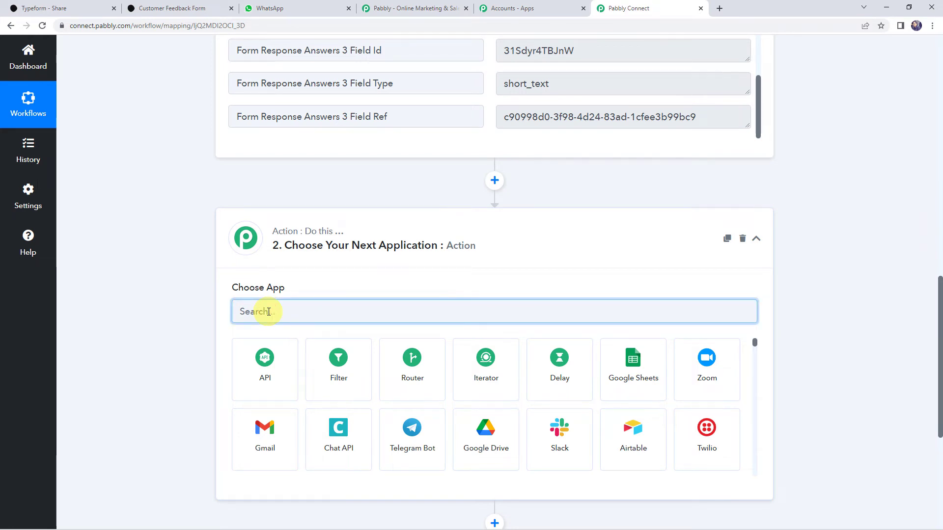
{"action": "type", "text": "What"}
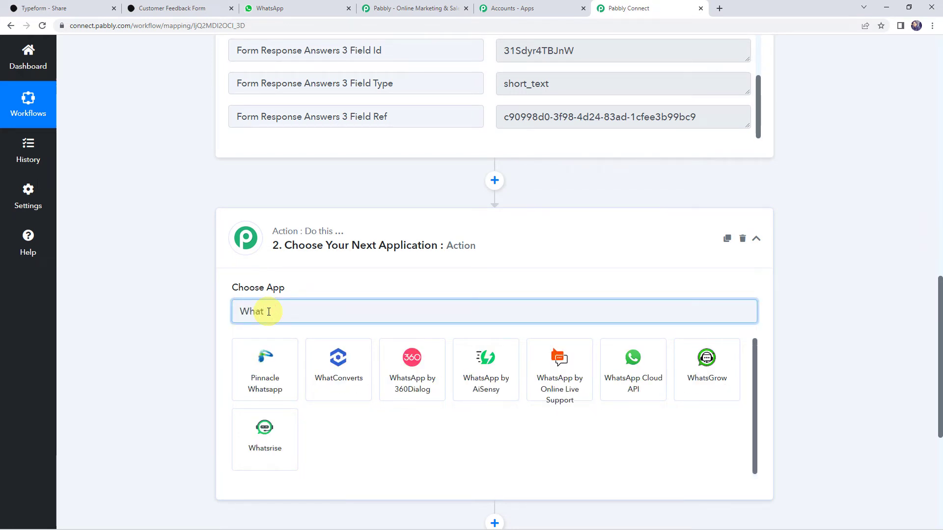
{"action": "type", "text": "s"}
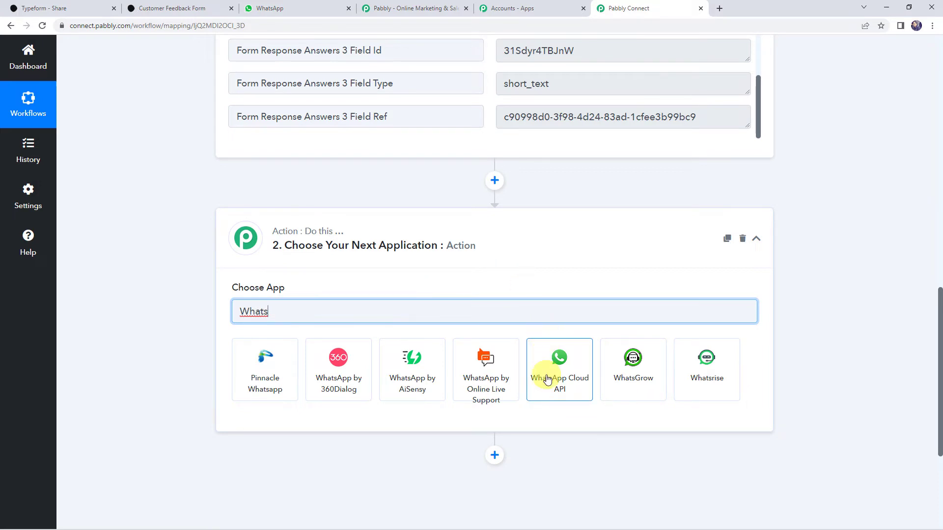
{"action": "left_click", "coordinate": [546, 378]}
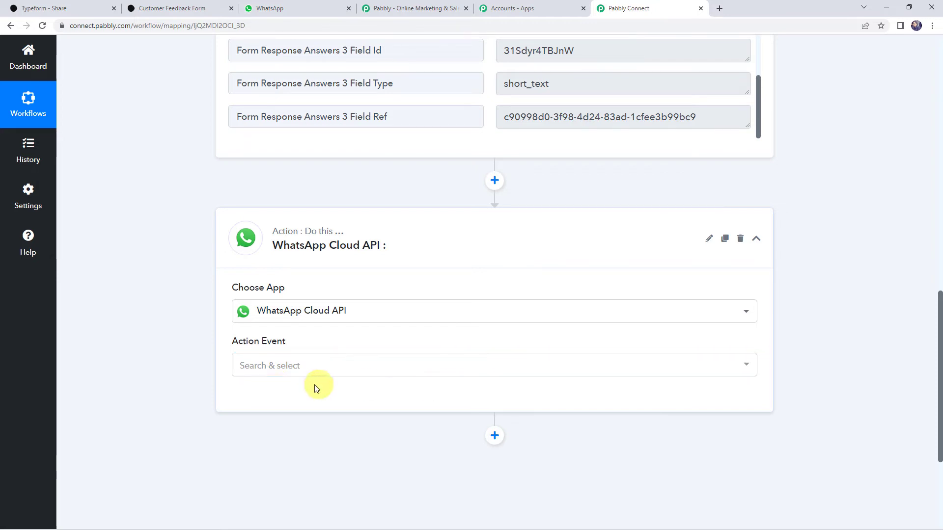
{"action": "left_click", "coordinate": [284, 371]}
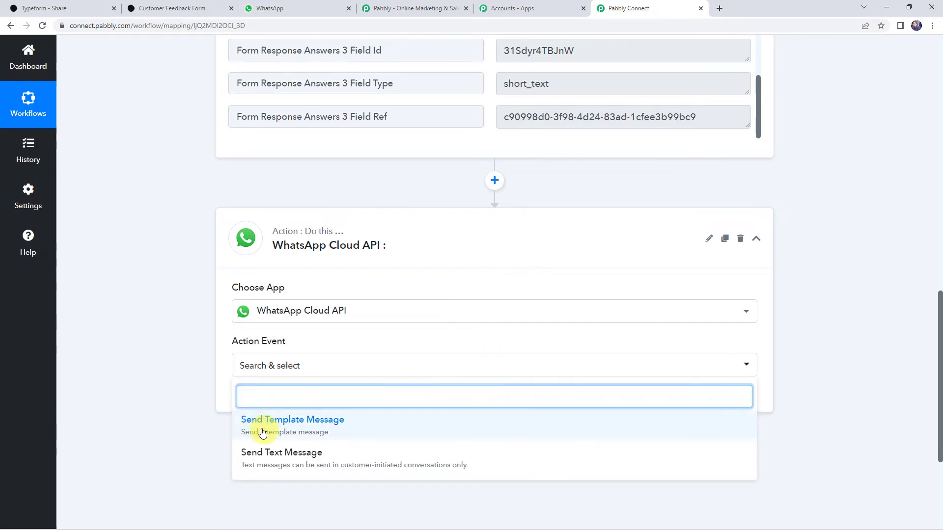
{"action": "left_click", "coordinate": [304, 428]}
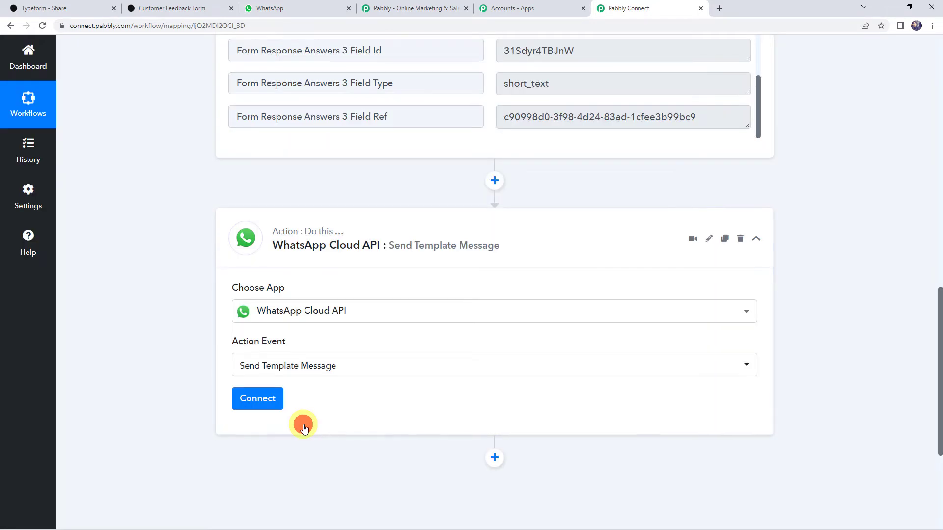
{"action": "left_click", "coordinate": [268, 403]}
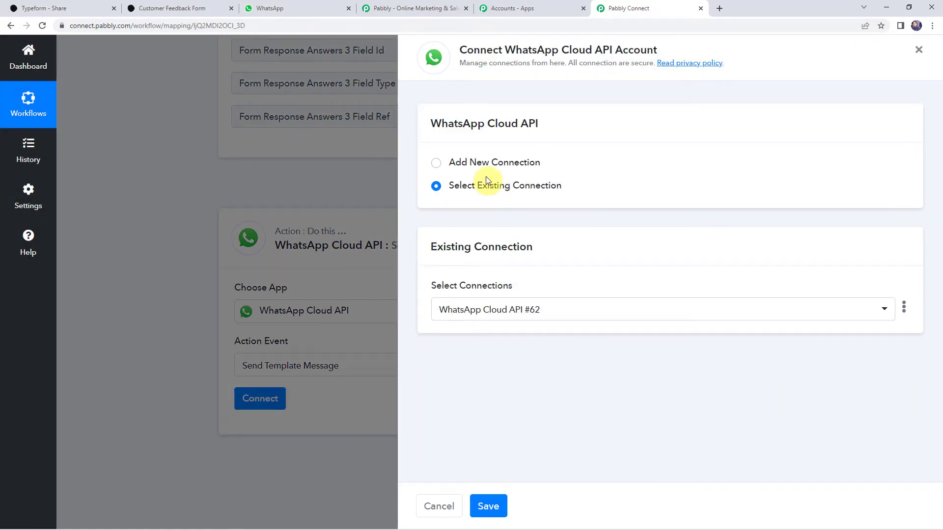
- Switch the connection form to a new connection and start developer.facebook.com in a new tab
{"action": "left_click", "coordinate": [480, 164]}
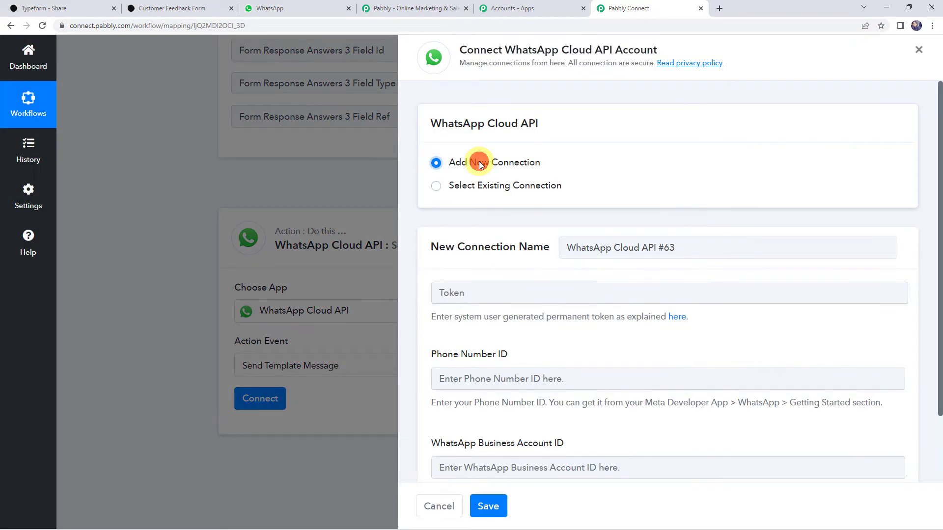
{"action": "scroll", "coordinate": [476, 164], "scroll_direction": "down", "scroll_amount": 2}
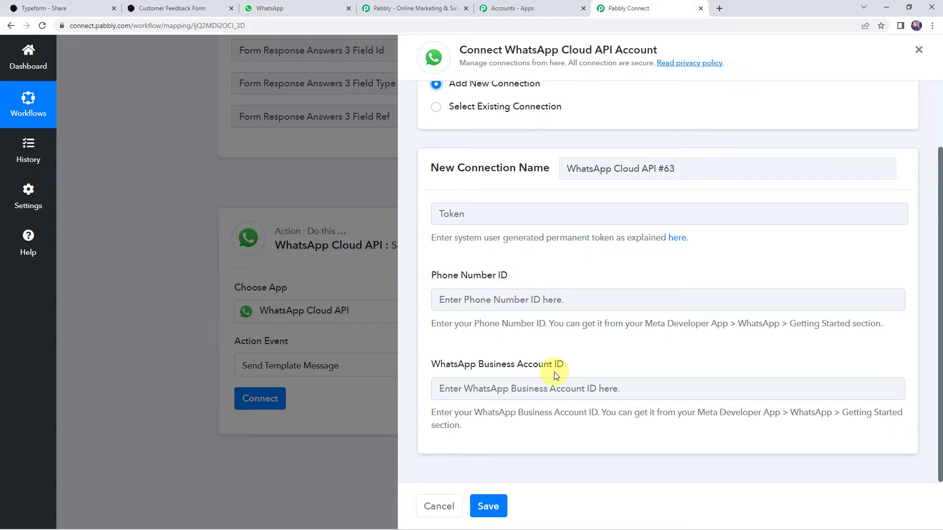
{"action": "left_click", "coordinate": [719, 9]}
{"action": "type", "text": "deve"}
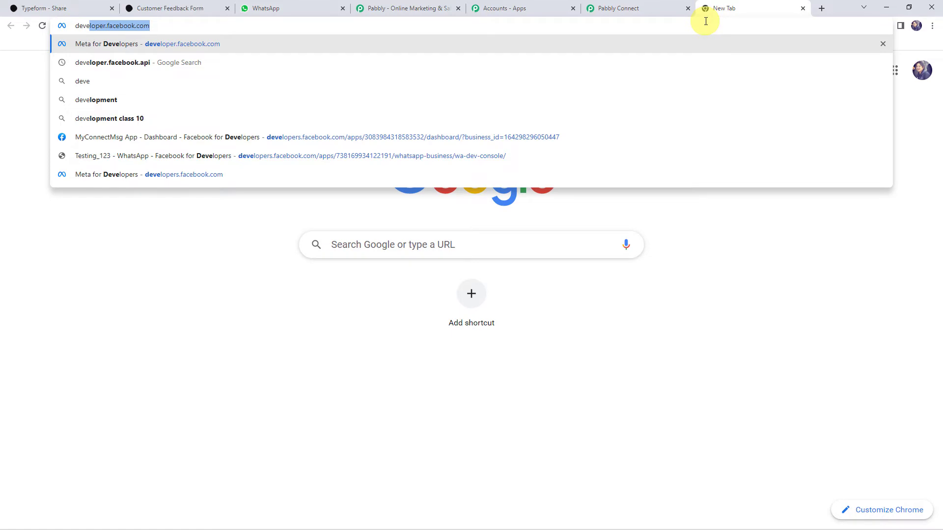
- Copy the MyConnectMsg App ID and open that app's WhatsApp Getting Started page
{"action": "key", "text": "Return"}
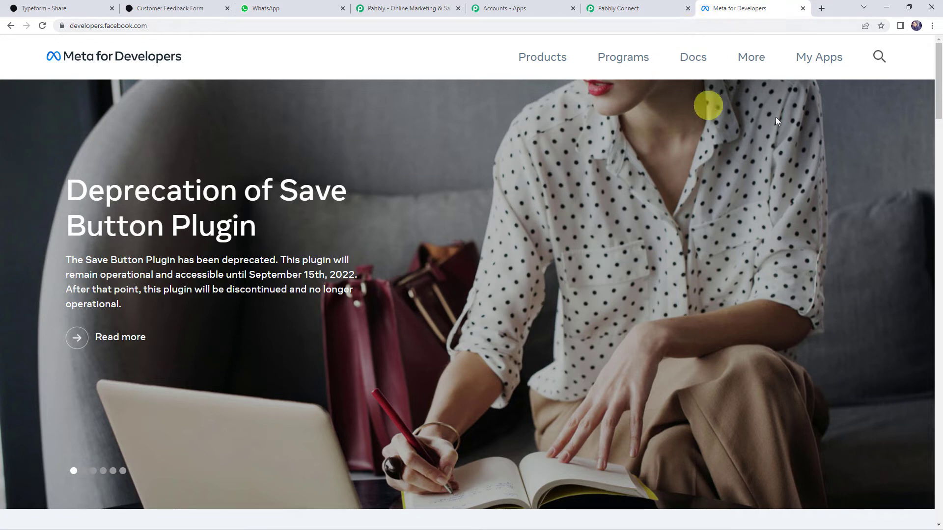
{"action": "left_click", "coordinate": [814, 60]}
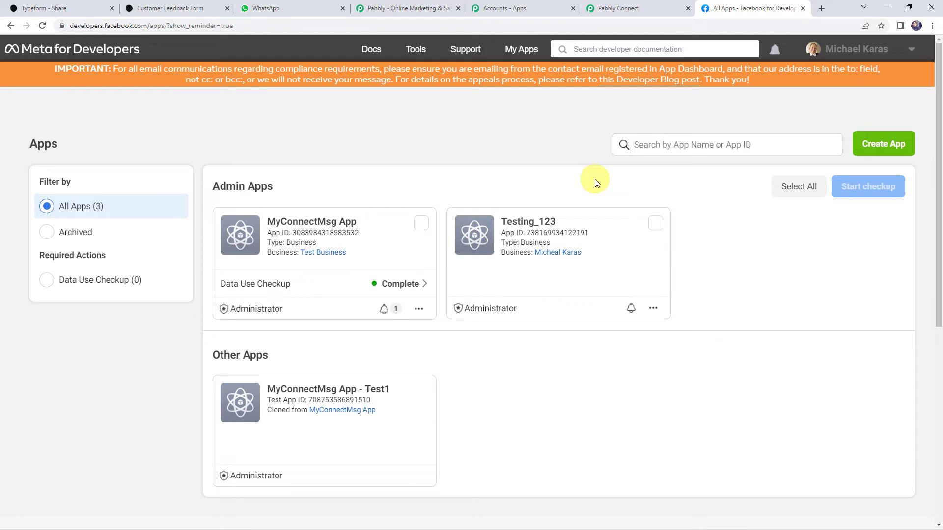
{"action": "left_click", "coordinate": [316, 235]}
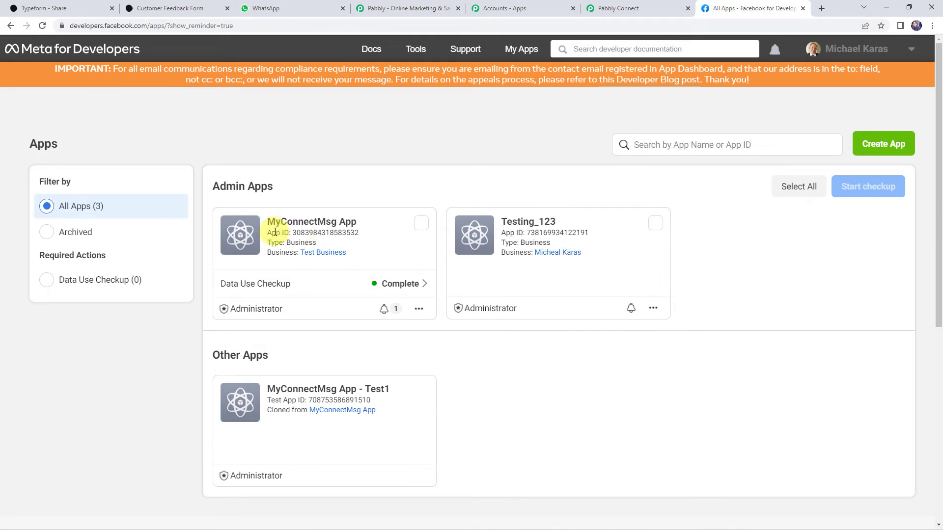
{"action": "left_click", "coordinate": [258, 240]}
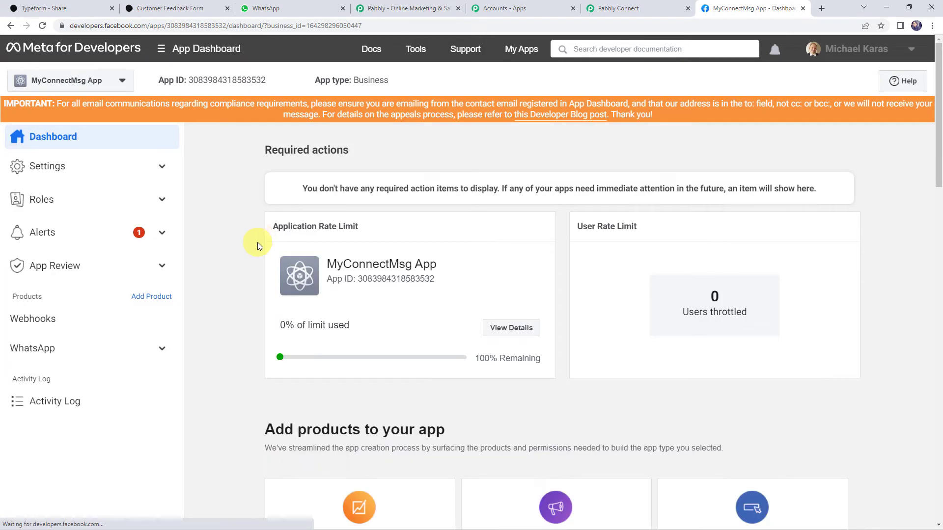
{"action": "left_click", "coordinate": [30, 346]}
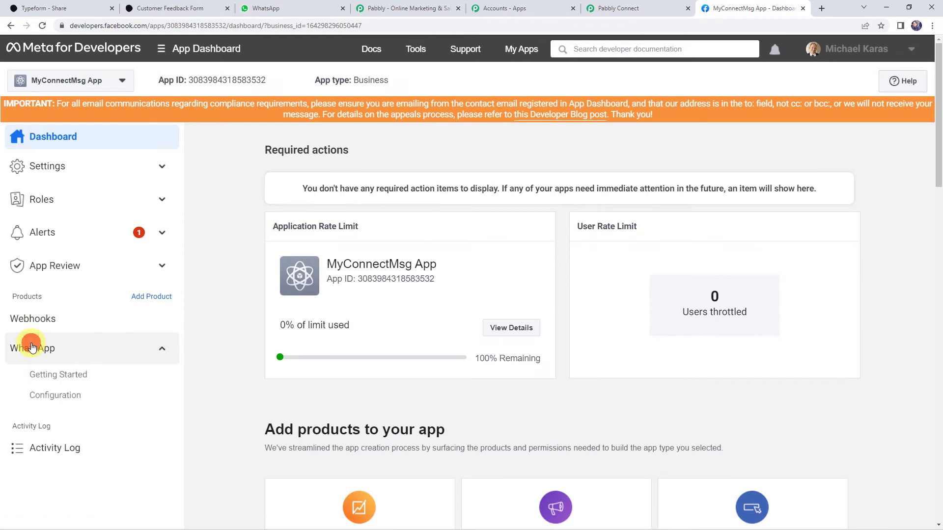
{"action": "left_click", "coordinate": [43, 376]}
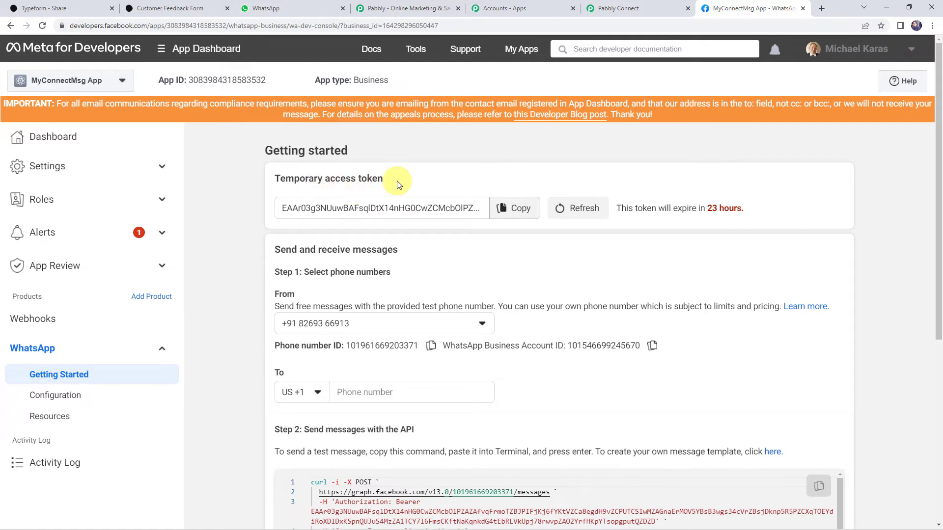
{"action": "scroll", "coordinate": [397, 181], "scroll_direction": "down", "scroll_amount": 2}
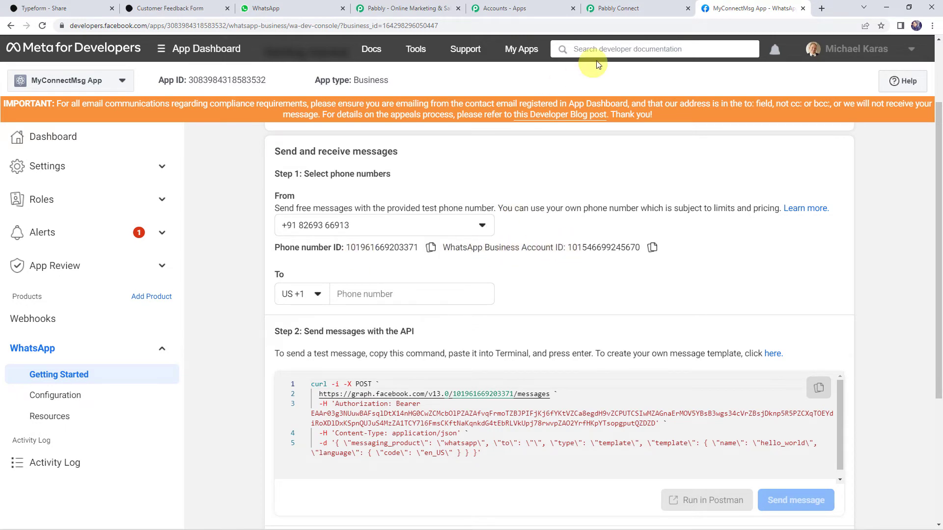
- Select the phone number ID and WhatsApp Business Account ID on the Getting Started page
{"action": "left_click", "coordinate": [609, 7]}
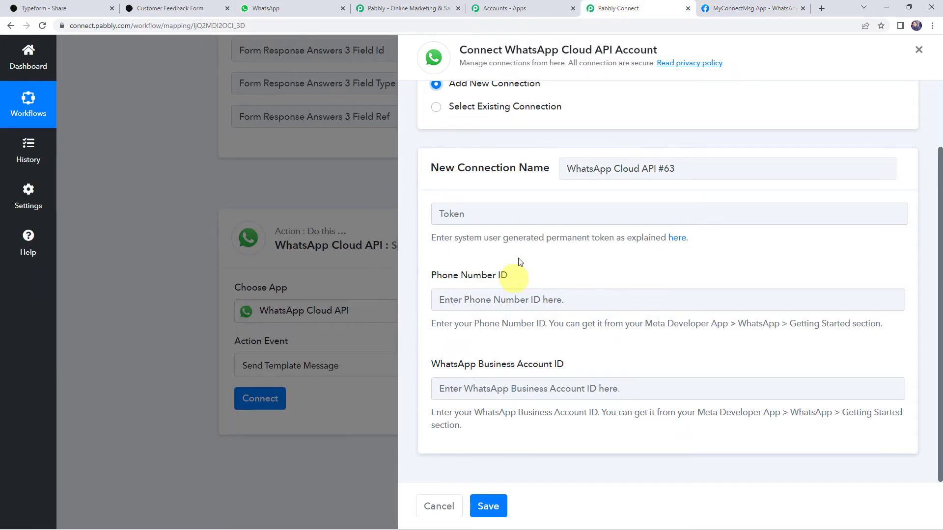
{"action": "left_click", "coordinate": [490, 216]}
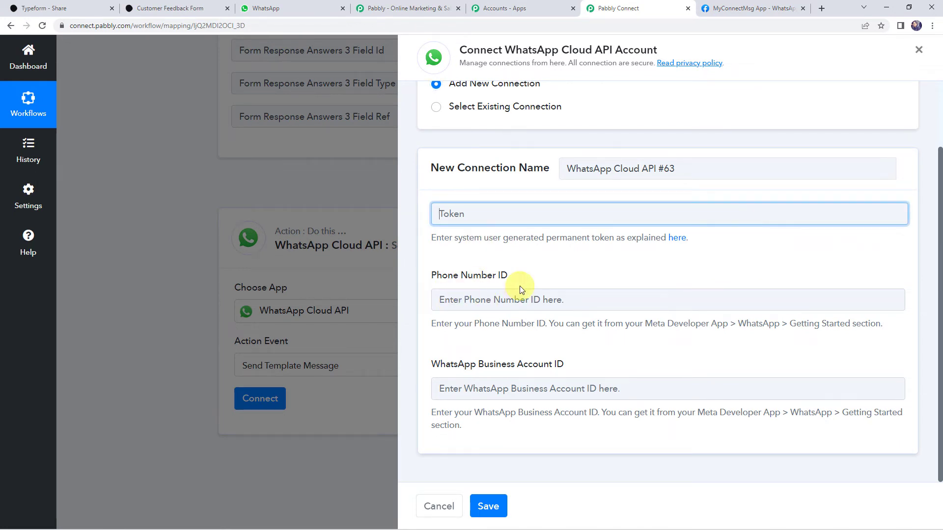
{"action": "left_click", "coordinate": [736, 8]}
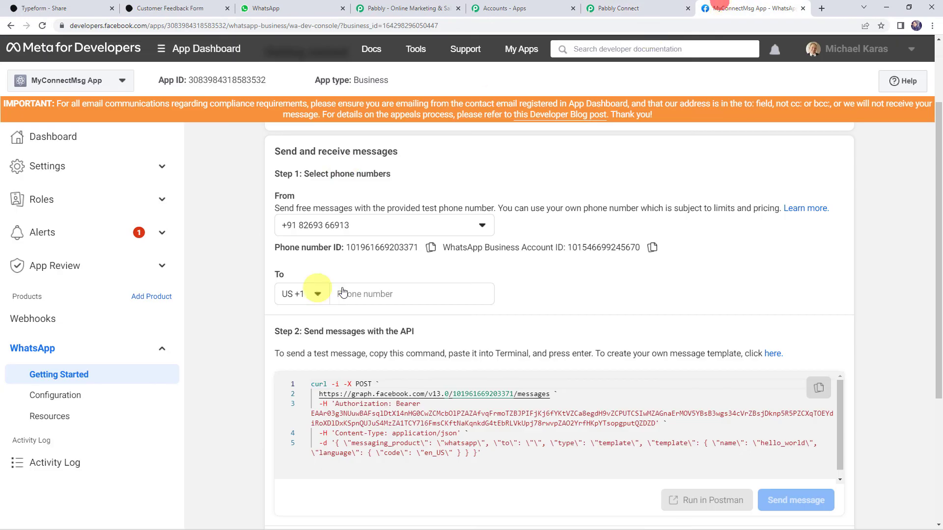
{"action": "left_click_drag", "start_coordinate": [346, 244], "coordinate": [414, 248]}
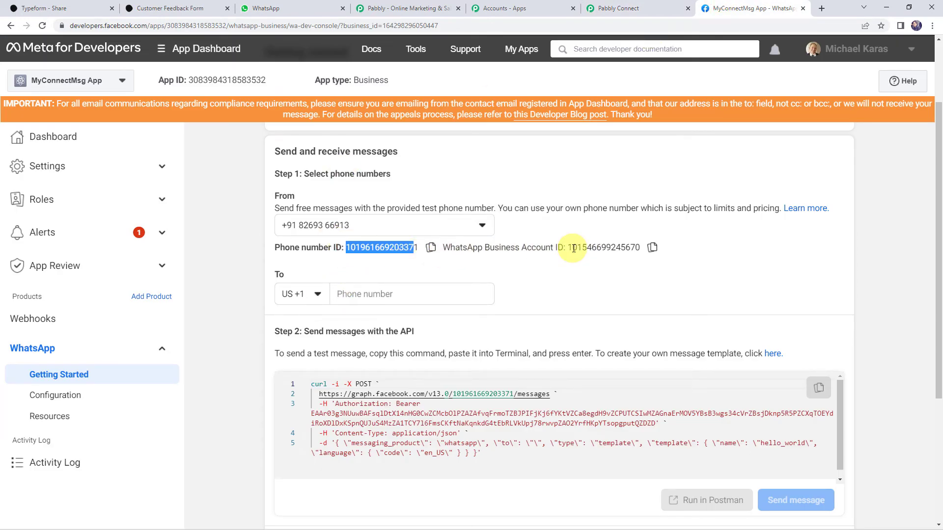
{"action": "left_click_drag", "start_coordinate": [572, 248], "coordinate": [641, 249]}
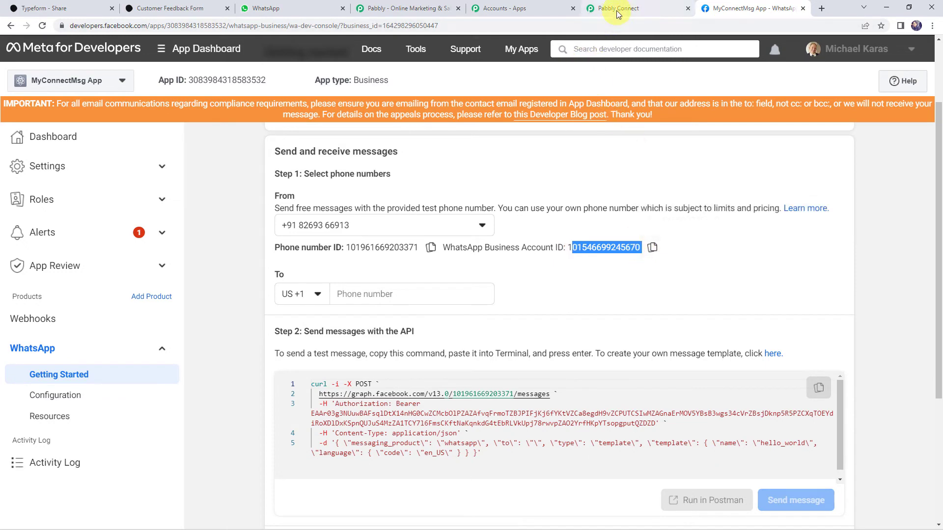
{"action": "left_click", "coordinate": [616, 9]}
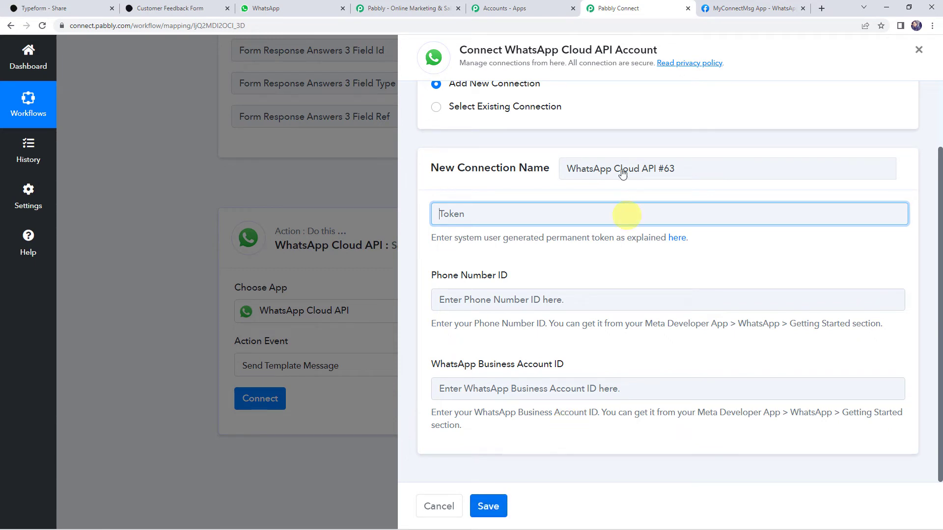
- Connect the action to the existing WhatsApp Cloud API #60 connection and save
{"action": "left_click", "coordinate": [460, 108]}
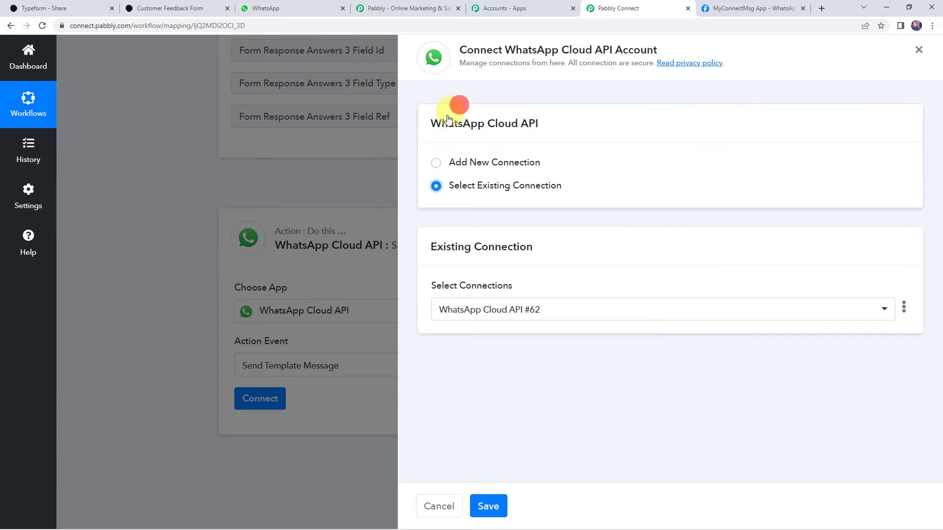
{"action": "left_click", "coordinate": [501, 304]}
{"action": "left_click", "coordinate": [495, 364]}
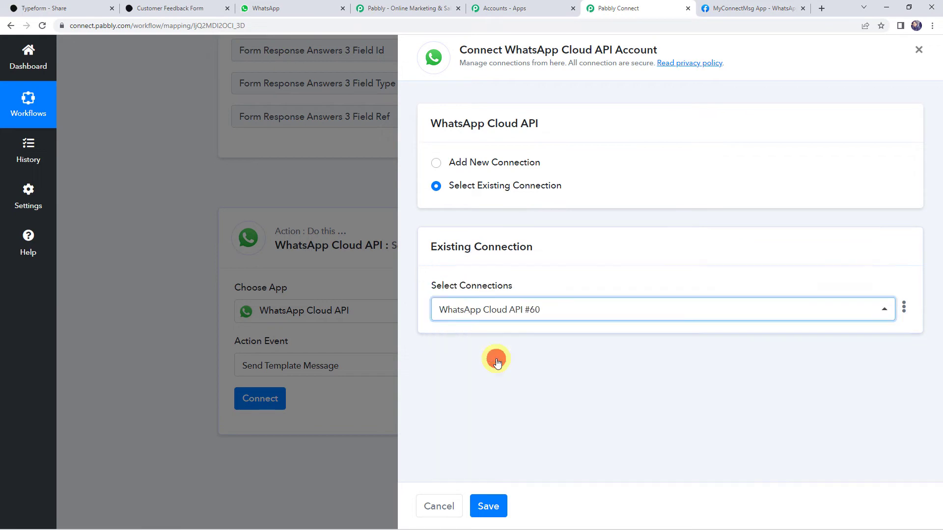
{"action": "left_click", "coordinate": [484, 513]}
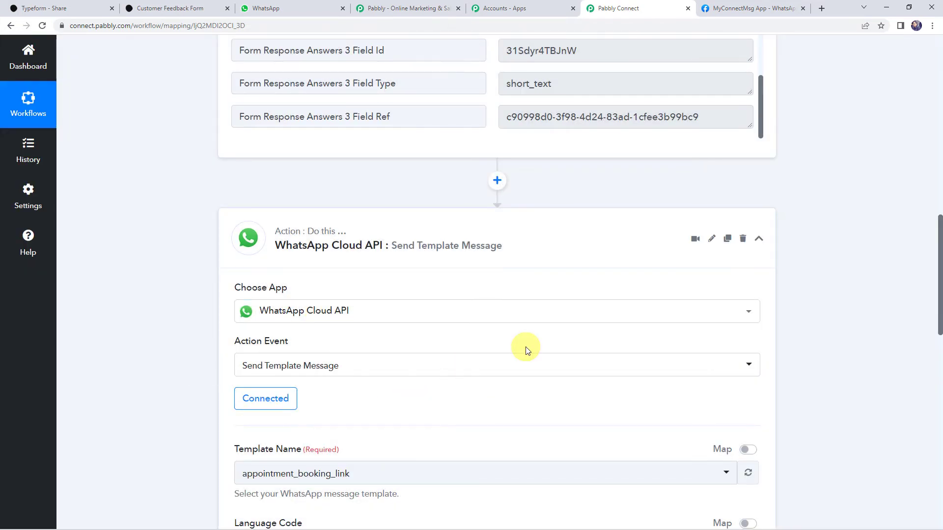
{"action": "scroll", "coordinate": [526, 347], "scroll_direction": "down", "scroll_amount": 4}
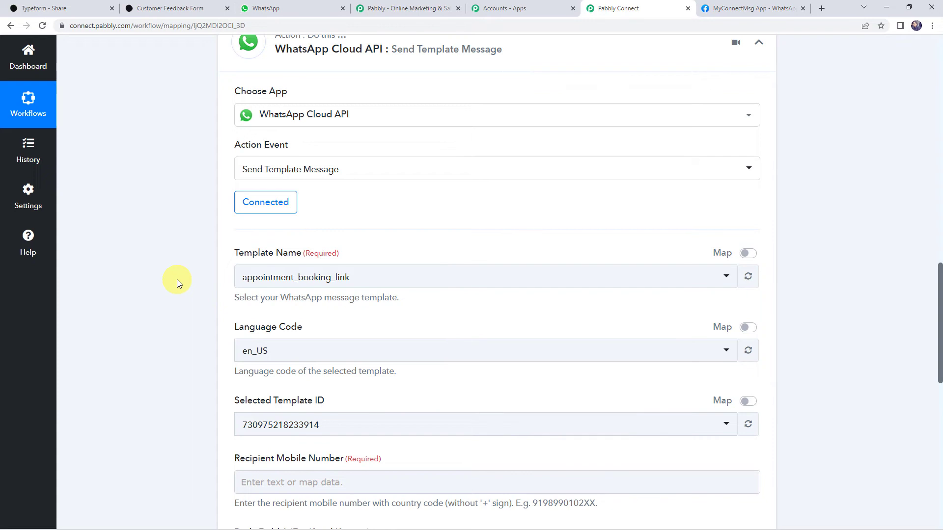
- Return to the MyConnectMsg App tab in Meta for Developers
{"action": "left_click", "coordinate": [755, 5]}
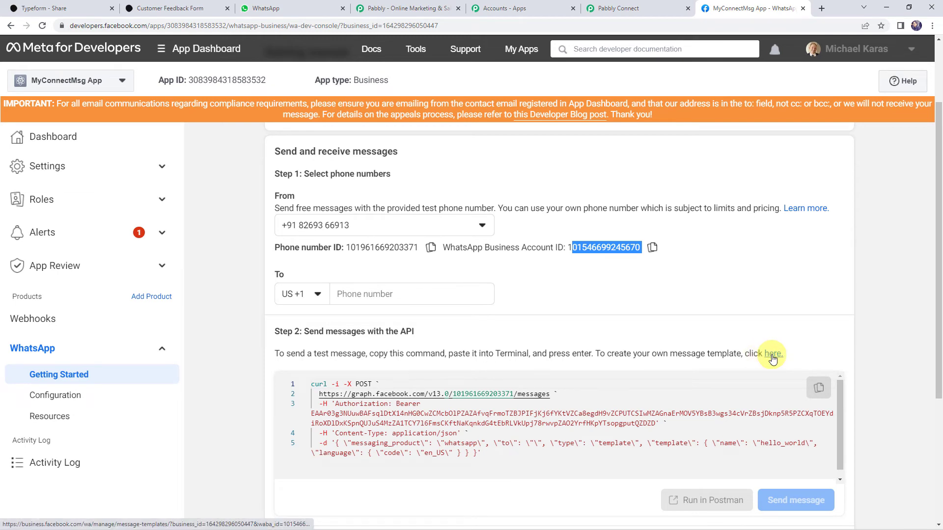
- Follow the Step 2 'here' link to the WhatsApp Manager message templates
{"action": "left_click", "coordinate": [773, 358]}
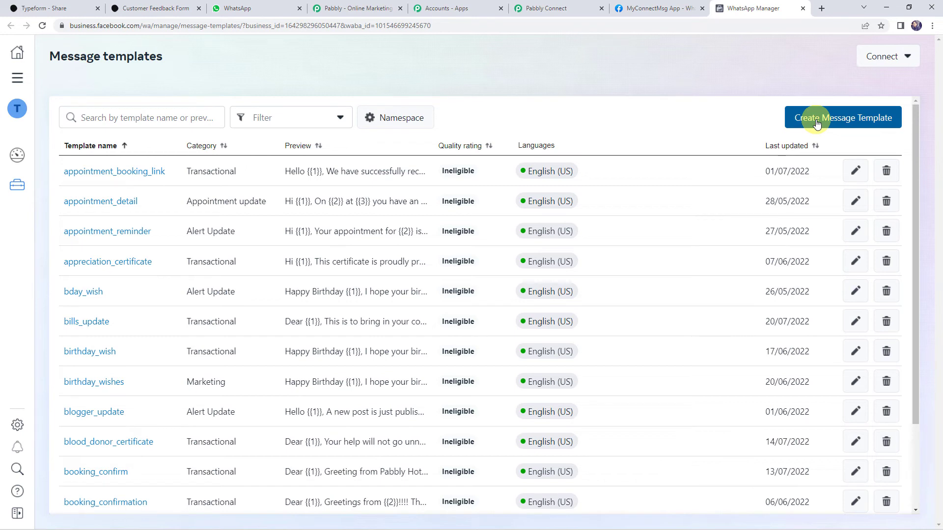
- Search 'feedback' and inspect the feedback_message template's body and {{1}} variable
{"action": "left_click", "coordinate": [156, 120]}
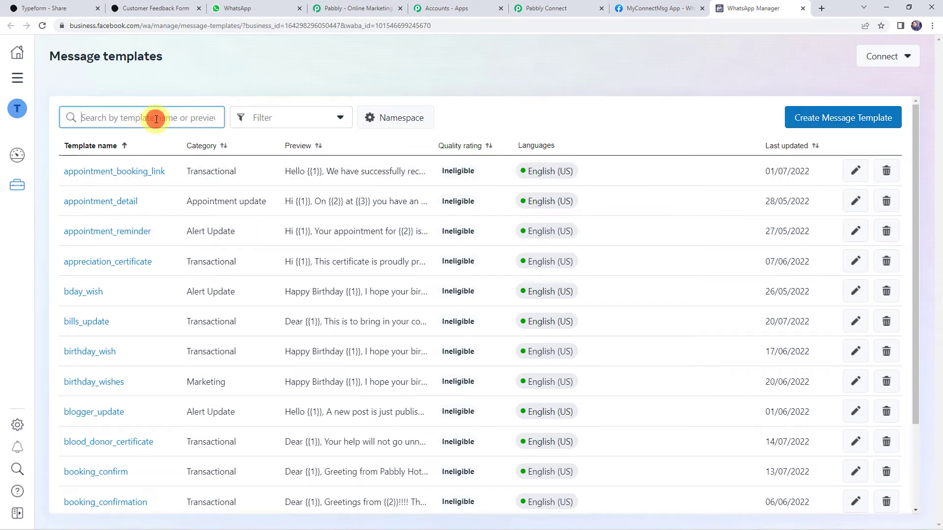
{"action": "type", "text": "fe"}
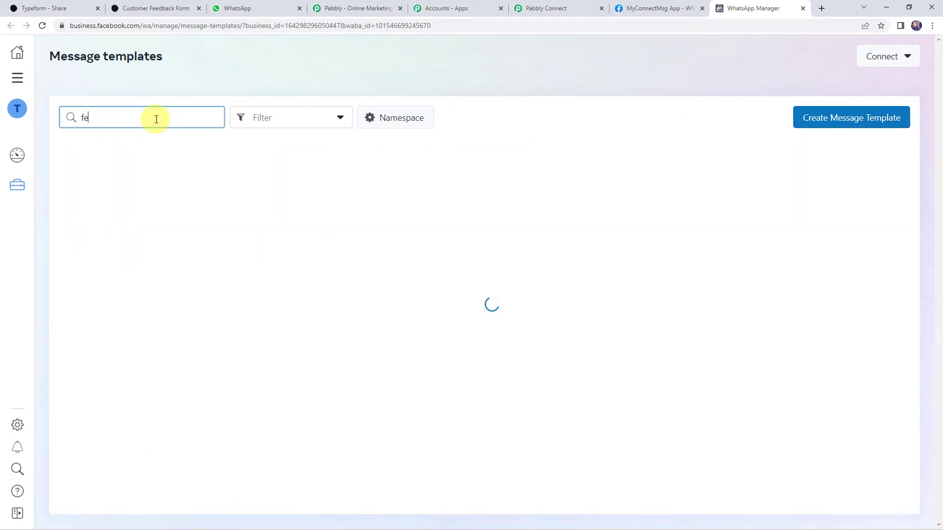
{"action": "type", "text": "edback"}
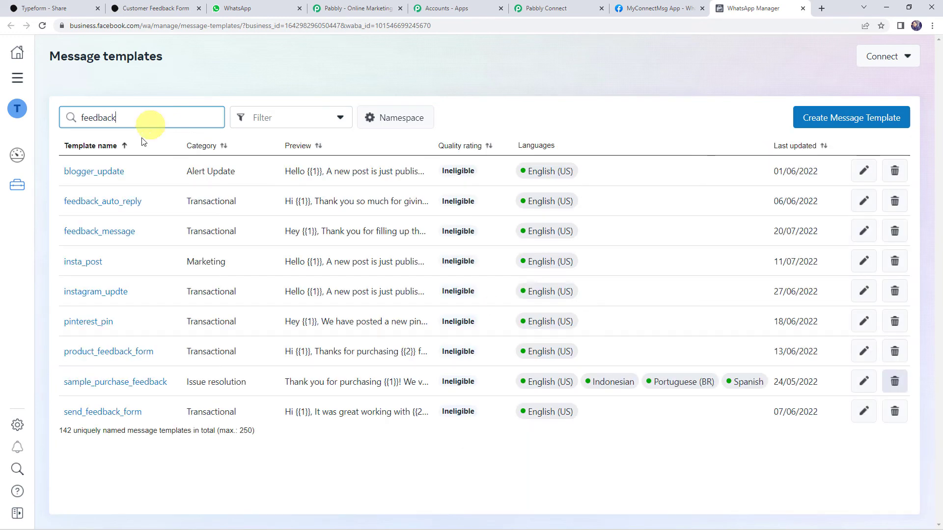
{"action": "left_click", "coordinate": [112, 231]}
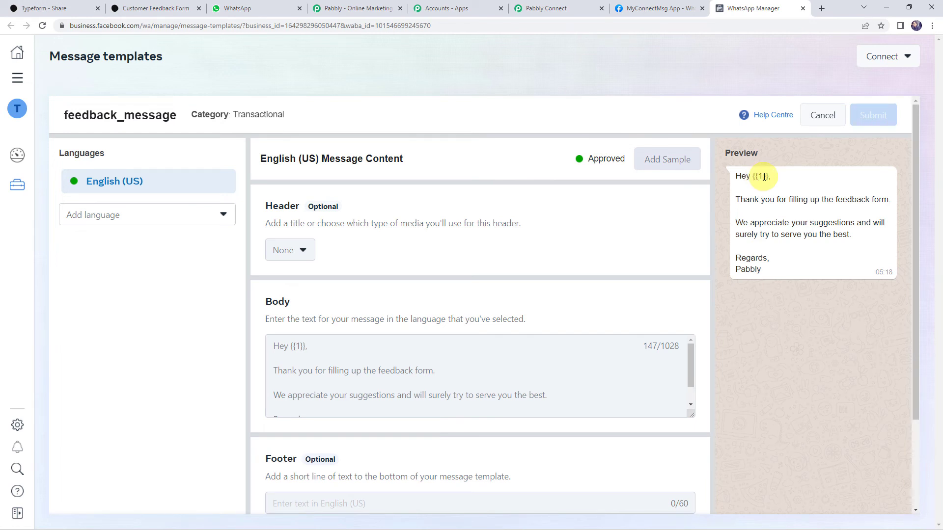
{"action": "double_click", "coordinate": [763, 176]}
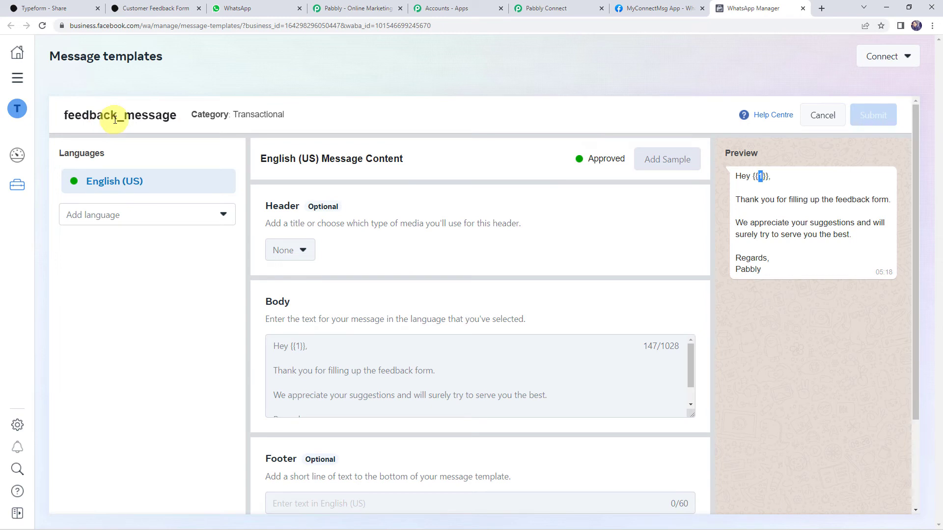
{"action": "left_click_drag", "start_coordinate": [65, 116], "coordinate": [172, 114]}
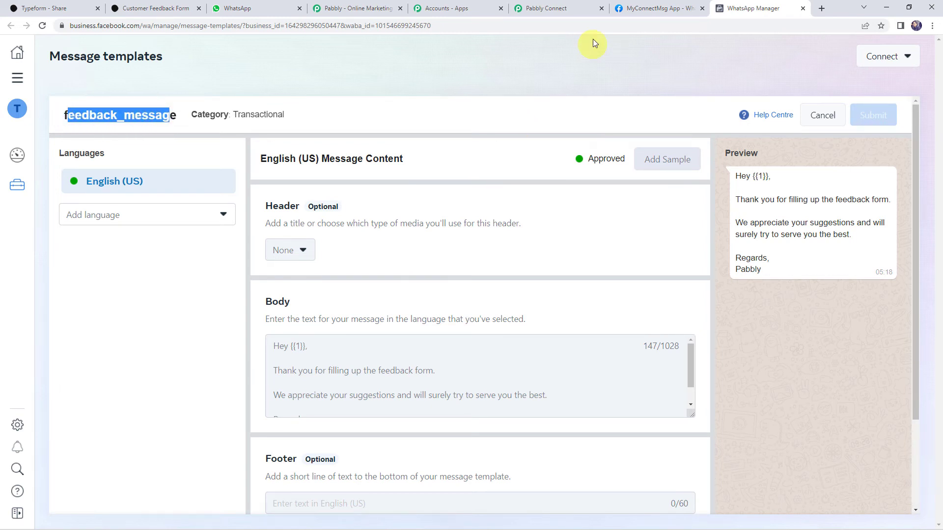
{"action": "left_click", "coordinate": [561, 10]}
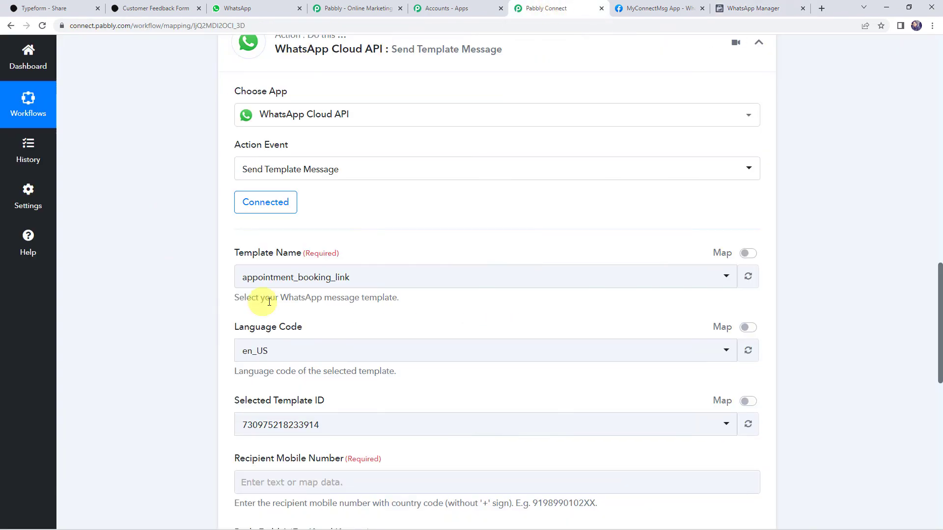
- Choose feedback_message as the WhatsApp action's template name
{"action": "left_click", "coordinate": [287, 278]}
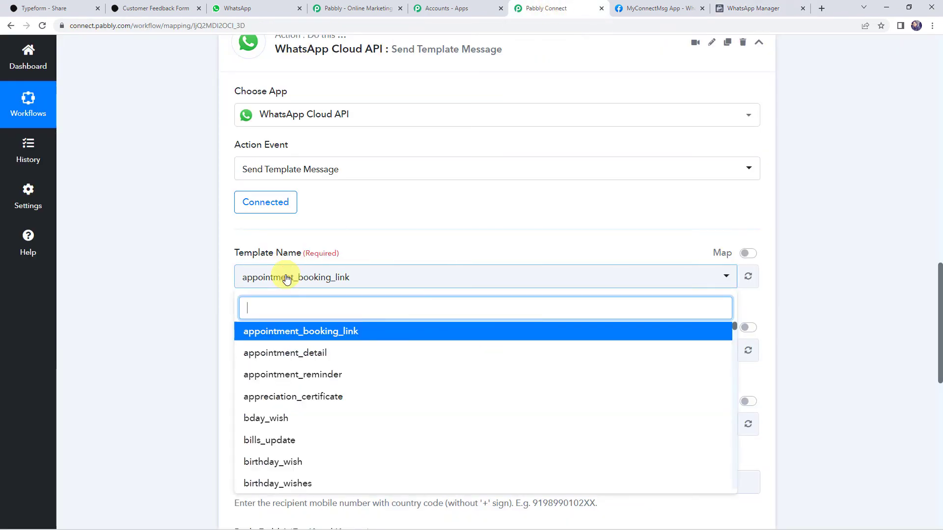
{"action": "type", "text": "feedb"}
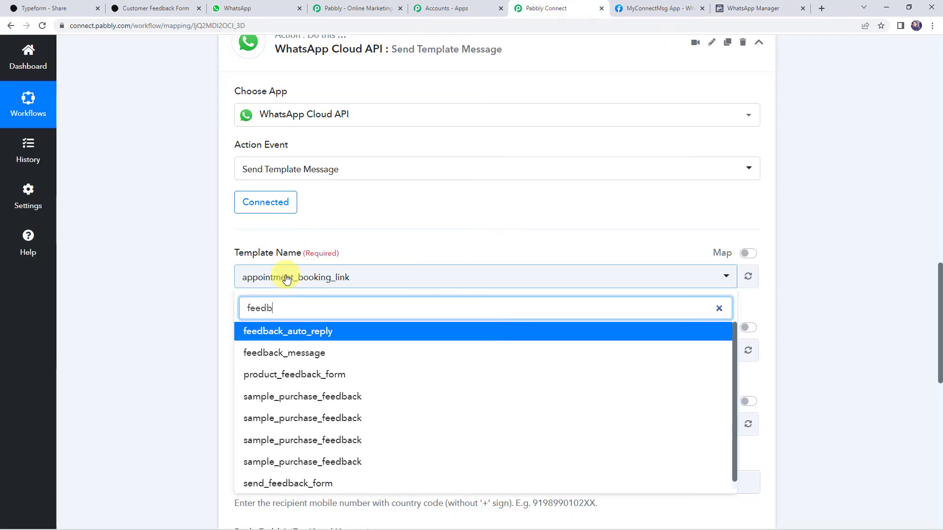
{"action": "type", "text": "c"}
{"action": "key", "text": "BackSpace"}
{"action": "left_click", "coordinate": [275, 351]}
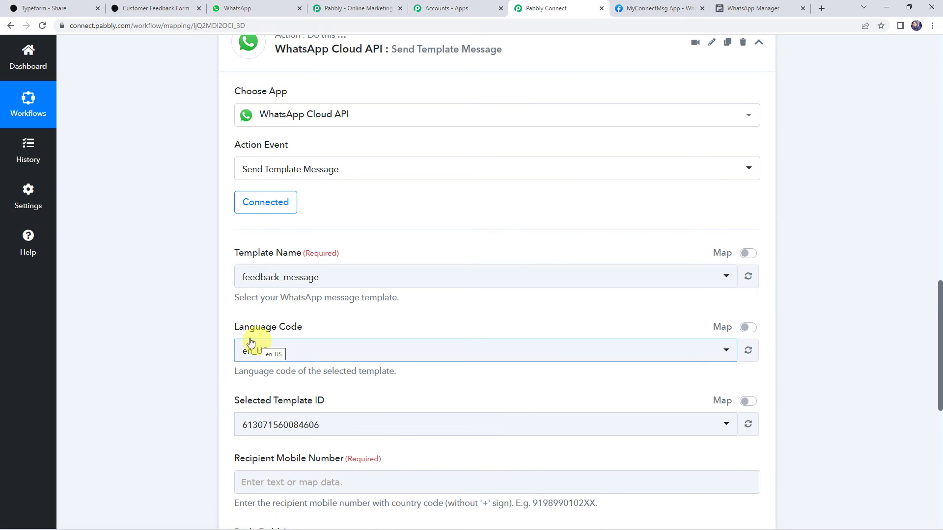
- Check the Recipient Mobile Number field, then scroll back up to the Typeform response answers
{"action": "scroll", "coordinate": [134, 290], "scroll_direction": "down", "scroll_amount": 3}
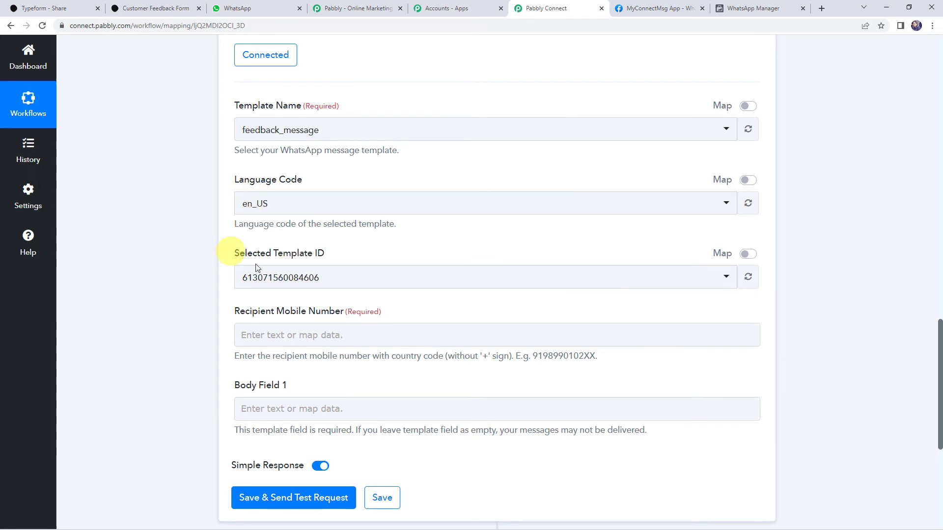
{"action": "scroll", "coordinate": [216, 305], "scroll_direction": "down", "scroll_amount": 2}
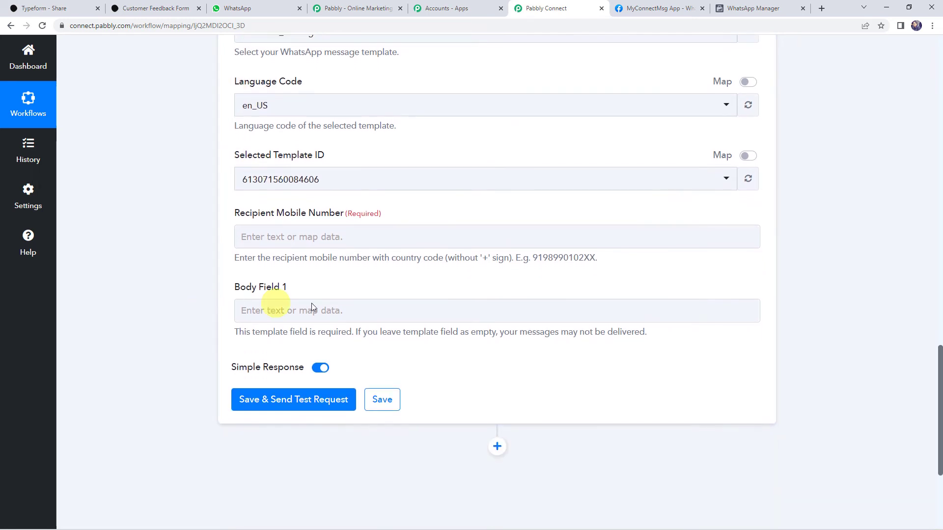
{"action": "left_click", "coordinate": [323, 236]}
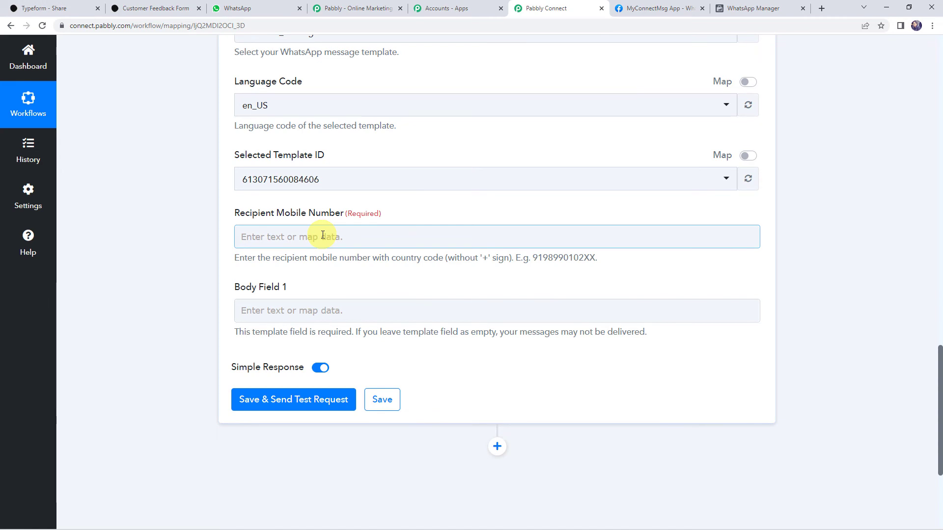
{"action": "left_click", "coordinate": [204, 237]}
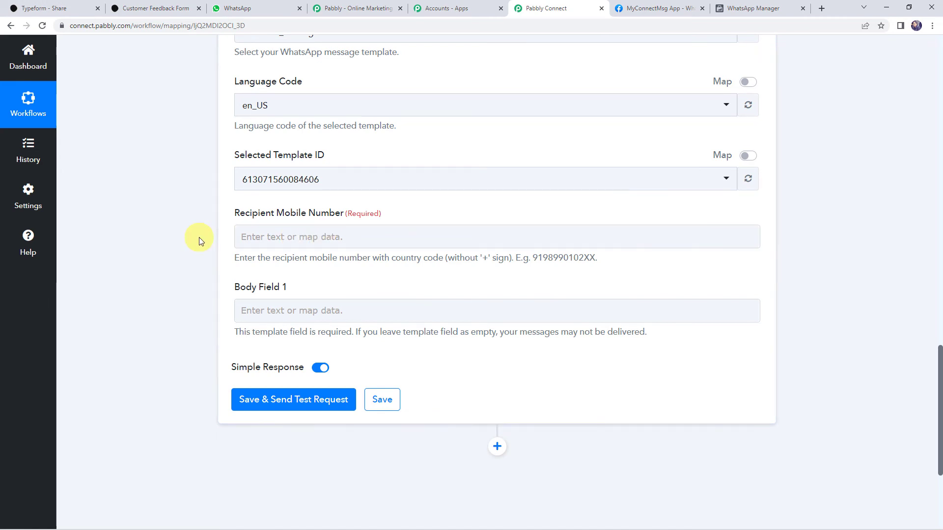
{"action": "scroll", "coordinate": [172, 241], "scroll_direction": "up", "scroll_amount": 15}
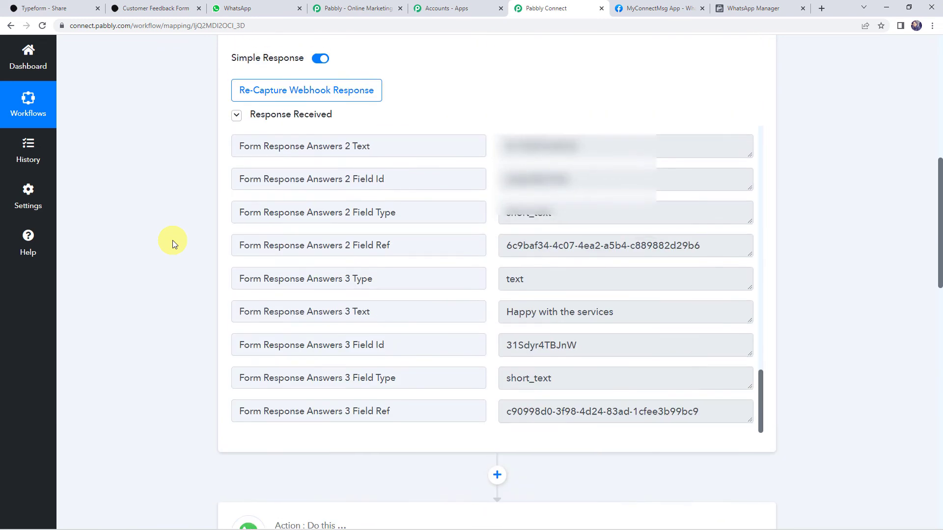
- Map Typeform's Form Response Answers 2 Text contact answer into Recipient Mobile Number
{"action": "scroll", "coordinate": [494, 238], "scroll_direction": "up", "scroll_amount": 1}
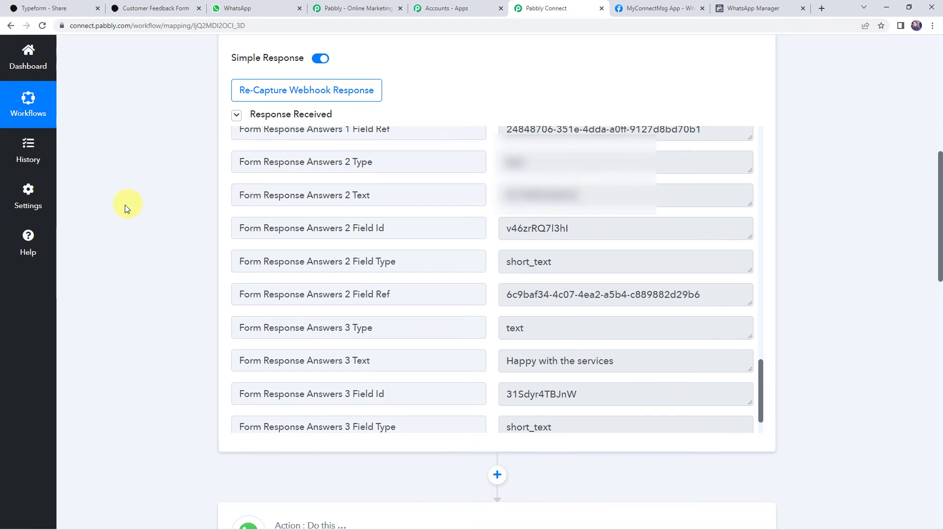
{"action": "scroll", "coordinate": [125, 205], "scroll_direction": "down", "scroll_amount": 1}
{"action": "scroll", "coordinate": [125, 204], "scroll_direction": "down", "scroll_amount": 10}
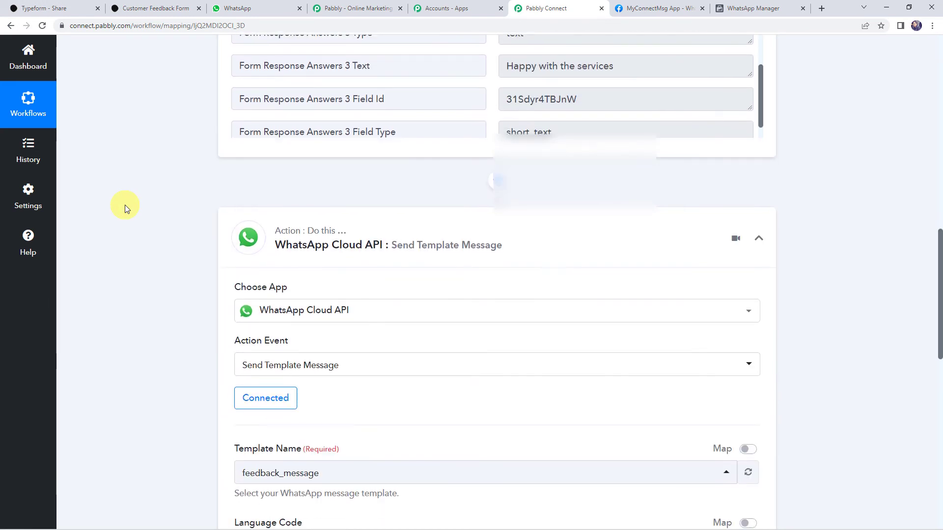
{"action": "left_click", "coordinate": [254, 236]}
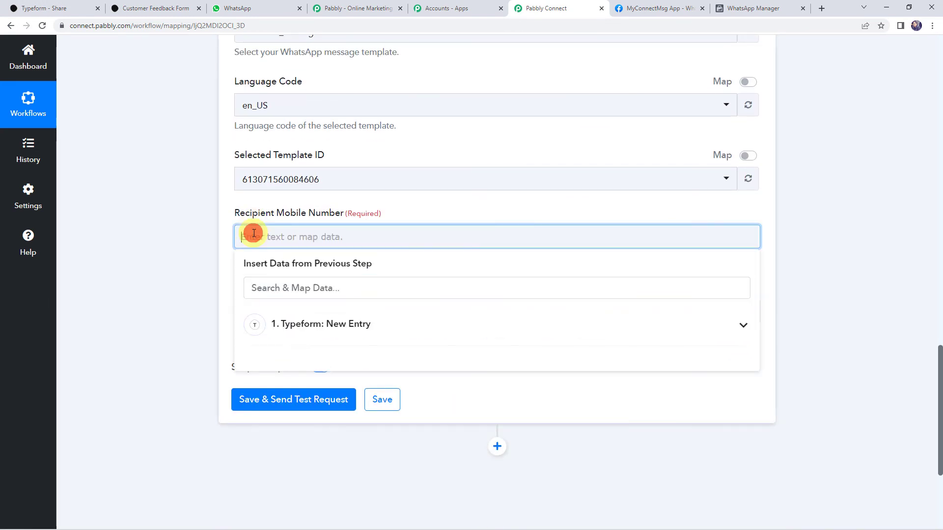
{"action": "left_click", "coordinate": [283, 325]}
{"action": "scroll", "coordinate": [138, 257], "scroll_direction": "down", "scroll_amount": 1}
{"action": "scroll", "coordinate": [137, 258], "scroll_direction": "down", "scroll_amount": 3}
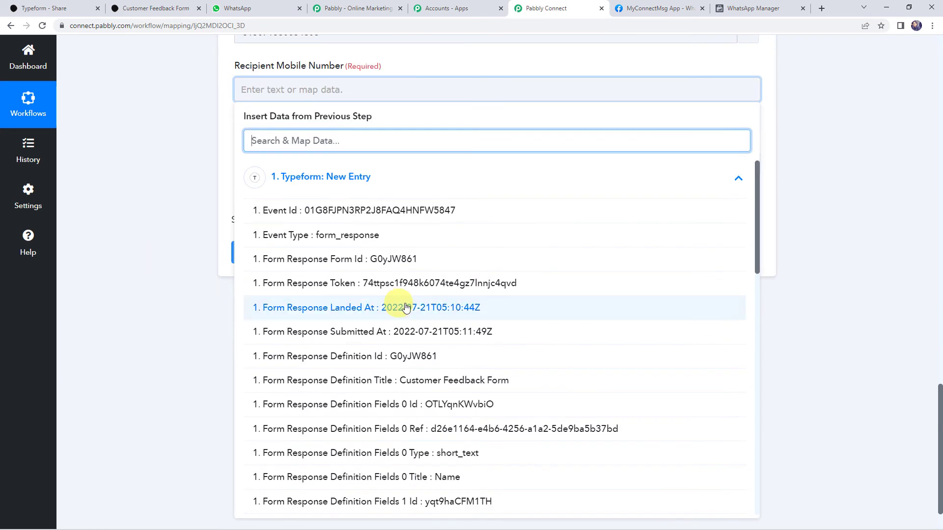
{"action": "scroll", "coordinate": [363, 289], "scroll_direction": "down", "scroll_amount": 5}
{"action": "scroll", "coordinate": [335, 295], "scroll_direction": "down", "scroll_amount": 6}
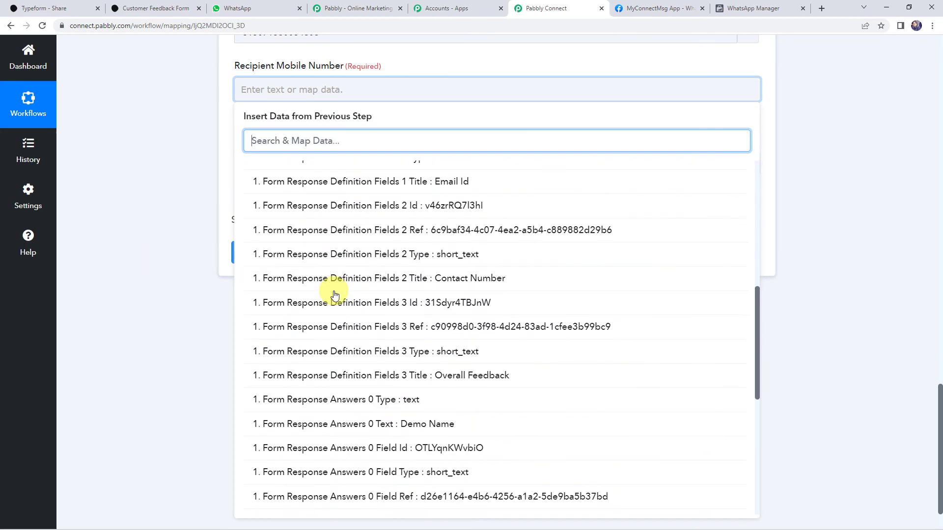
{"action": "type", "text": "79"}
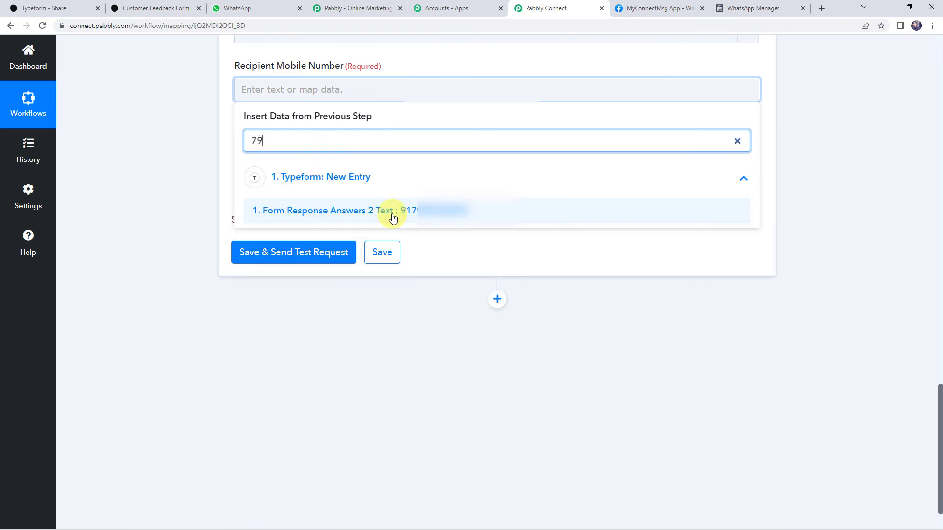
{"action": "left_click", "coordinate": [393, 211]}
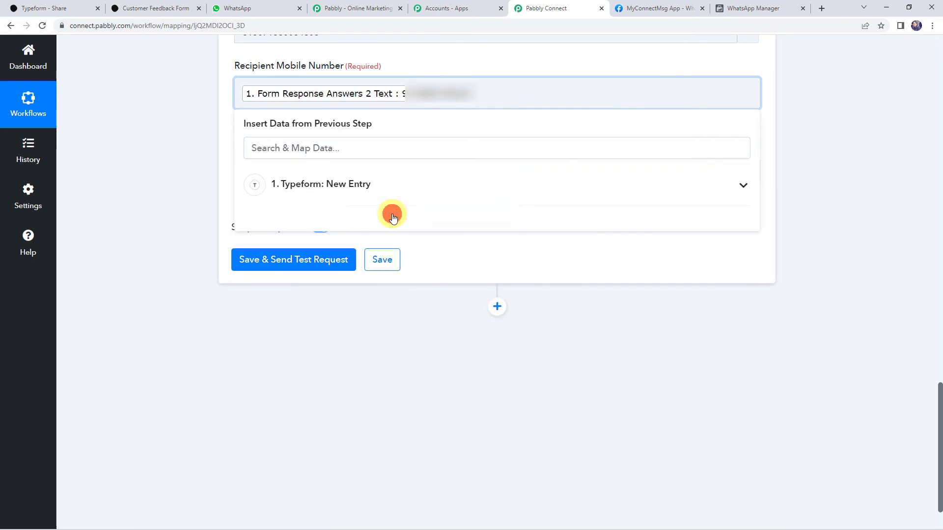
{"action": "left_click", "coordinate": [141, 185]}
- Review the Recipient Mobile Number field to confirm the mapped contact-number value
{"action": "scroll", "coordinate": [141, 185], "scroll_direction": "up", "scroll_amount": 2}
{"action": "scroll", "coordinate": [141, 185], "scroll_direction": "up", "scroll_amount": 1}
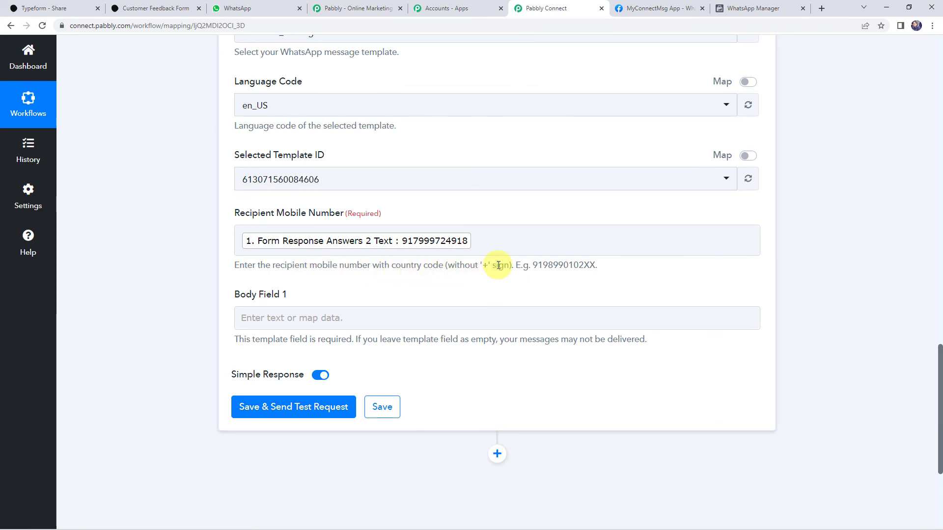
{"action": "left_click", "coordinate": [409, 241]}
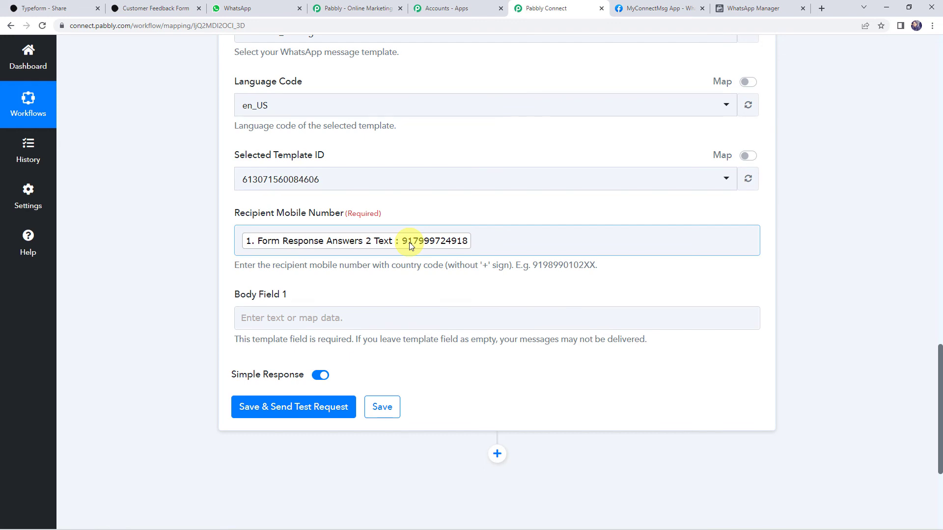
{"action": "left_click", "coordinate": [204, 239]}
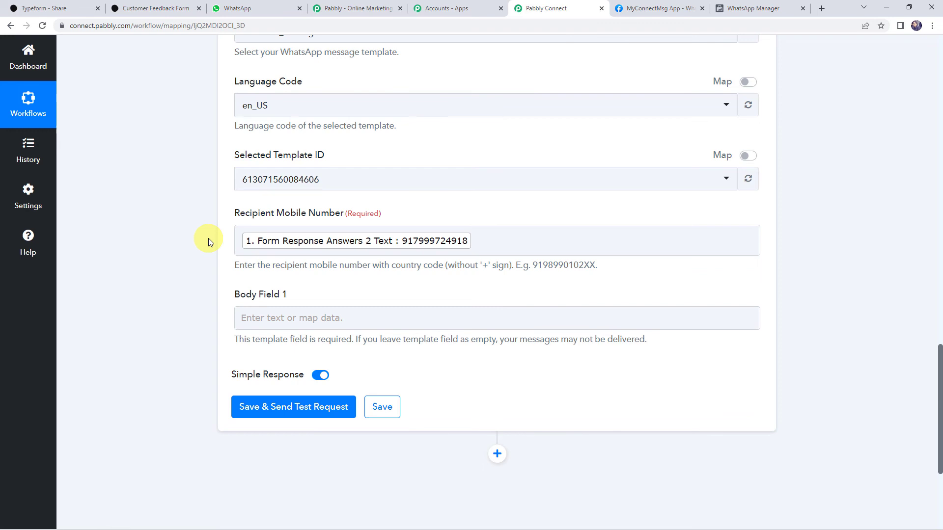
{"action": "left_click", "coordinate": [240, 241]}
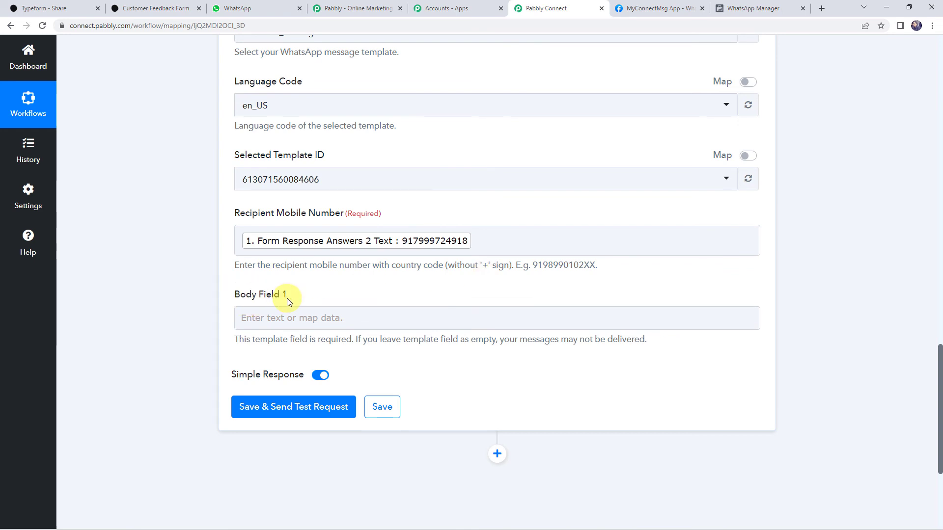
- Check the {{1}} placeholder in the feedback_message template in WhatsApp Manager
{"action": "left_click", "coordinate": [752, 6]}
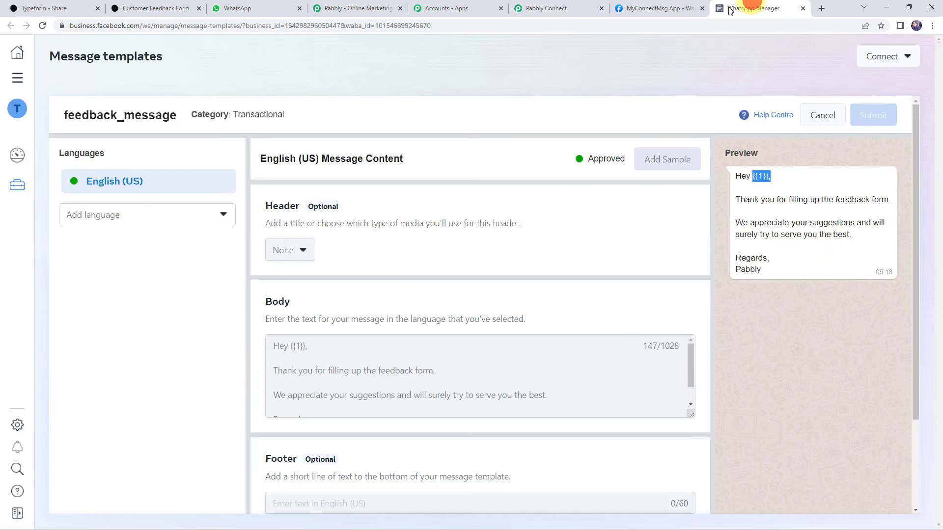
{"action": "left_click", "coordinate": [760, 179]}
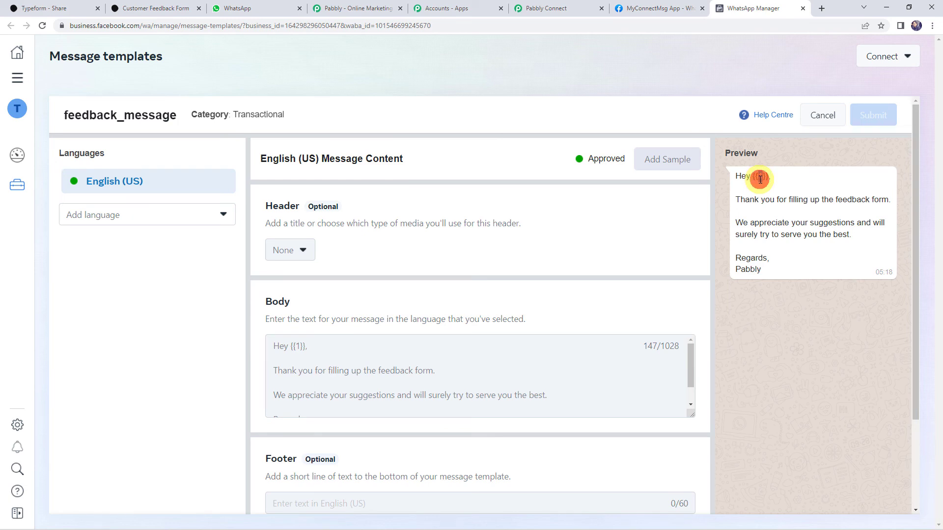
{"action": "left_click", "coordinate": [558, 10]}
- Map Form Response Answers 0 Text into Body Field 1, then save and send a test request
{"action": "left_click", "coordinate": [298, 317]}
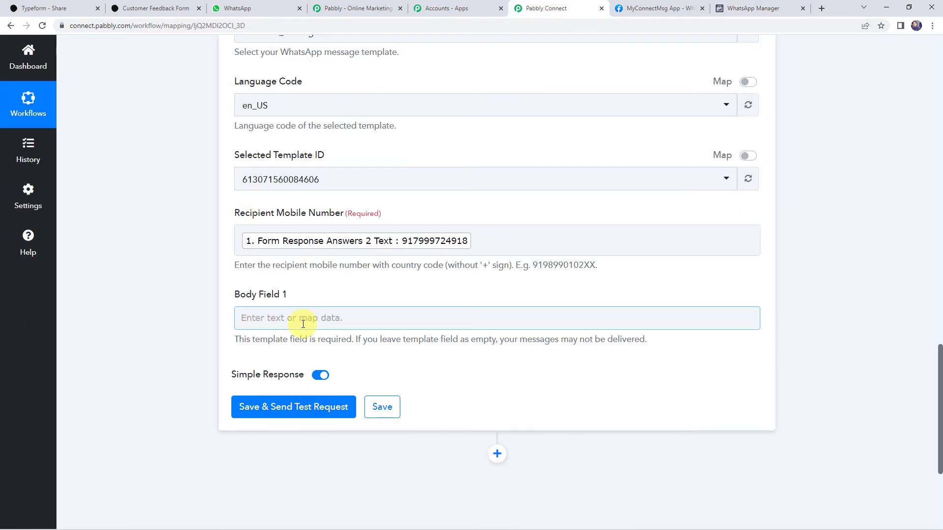
{"action": "left_click", "coordinate": [300, 314]}
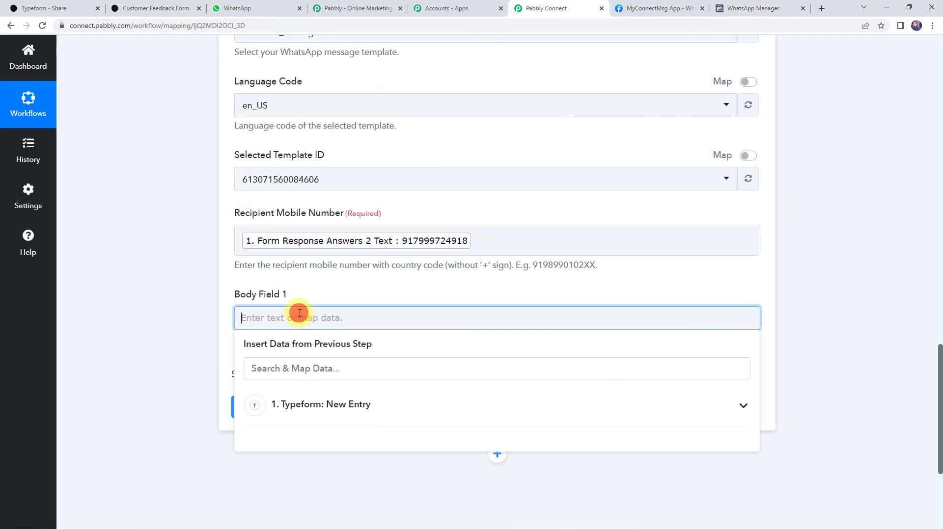
{"action": "left_click", "coordinate": [300, 417]}
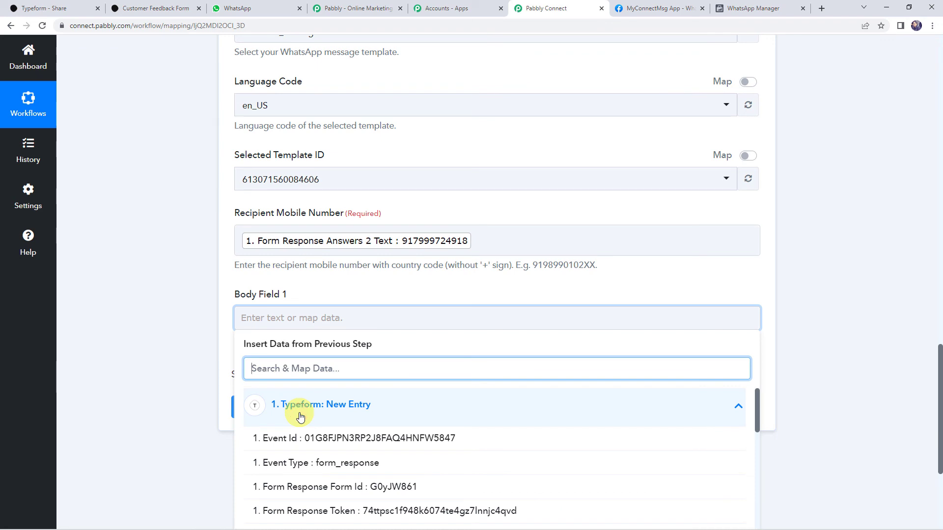
{"action": "type", "text": "na"}
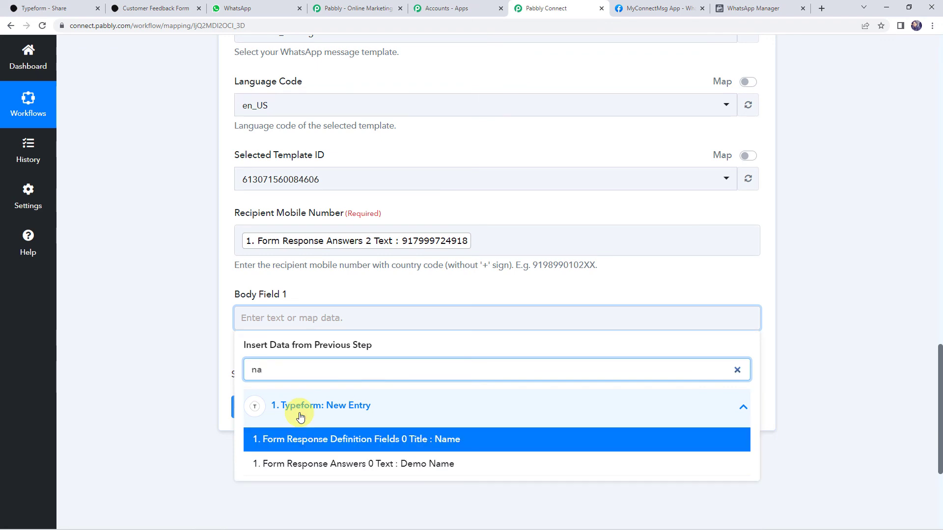
{"action": "scroll", "coordinate": [298, 433], "scroll_direction": "down", "scroll_amount": 2}
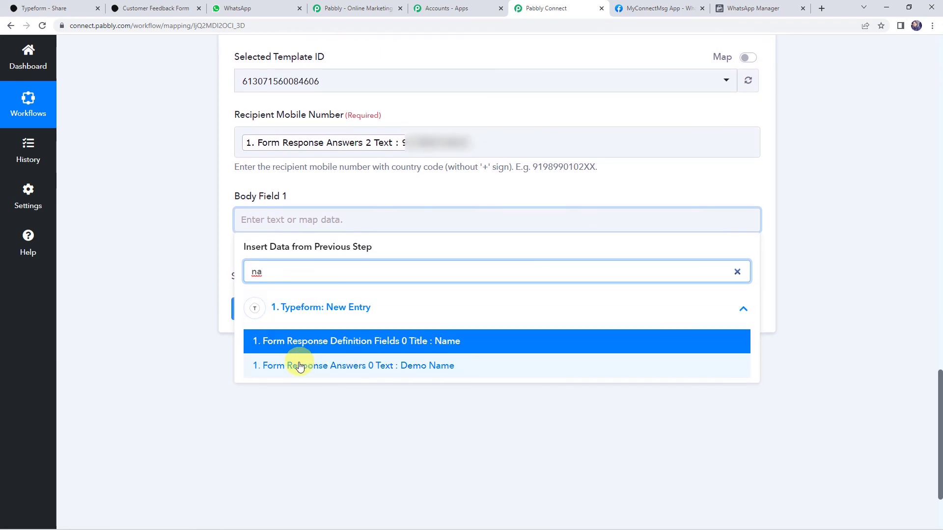
{"action": "left_click", "coordinate": [329, 366]}
{"action": "left_click", "coordinate": [159, 208]}
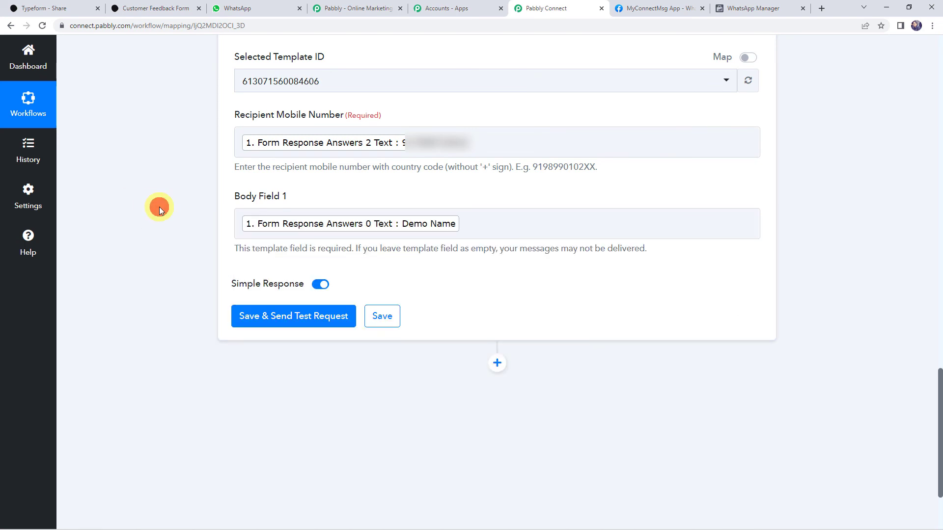
{"action": "left_click", "coordinate": [301, 318]}
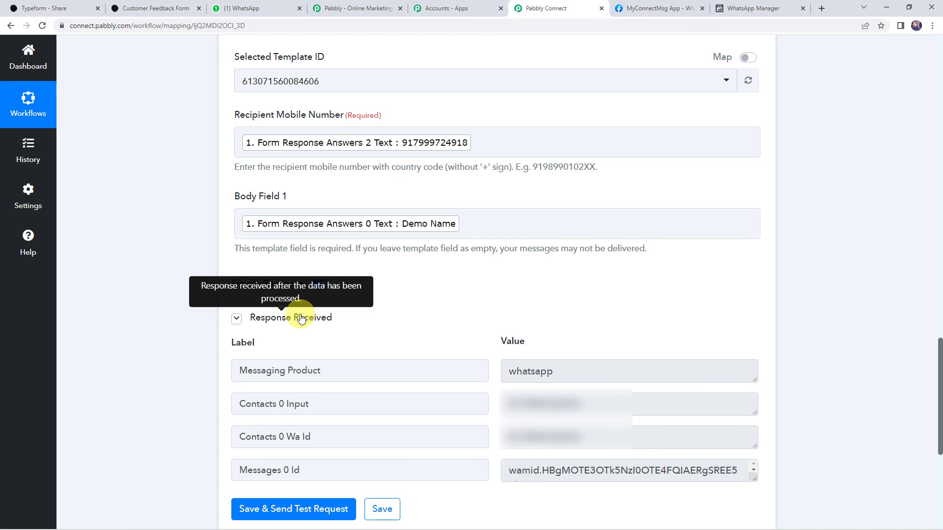
- View the received test feedback message 'Hey Demo Name,' in WhatsApp Web
{"action": "left_click", "coordinate": [262, 9]}
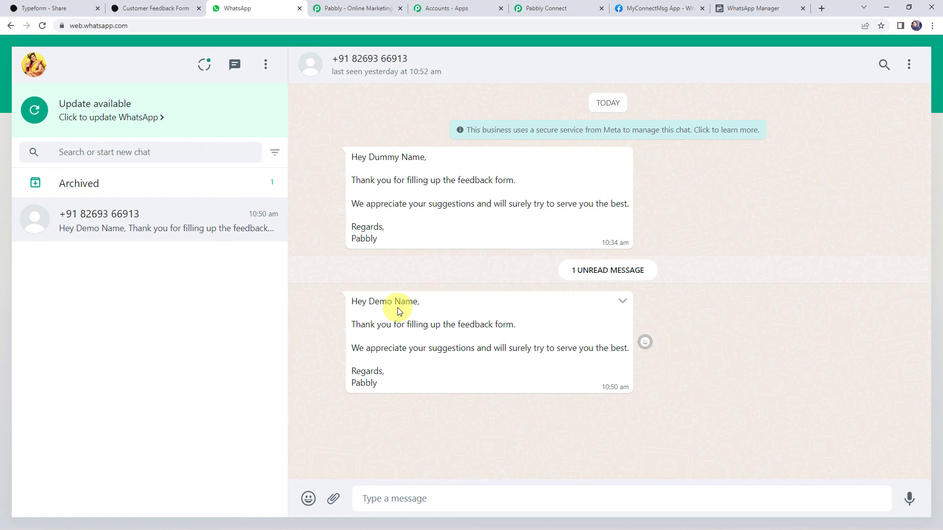
{"action": "left_click", "coordinate": [547, 6]}
- Save the WhatsApp Cloud API action settings and dismiss the confirmation
{"action": "scroll", "coordinate": [146, 255], "scroll_direction": "down", "scroll_amount": 2}
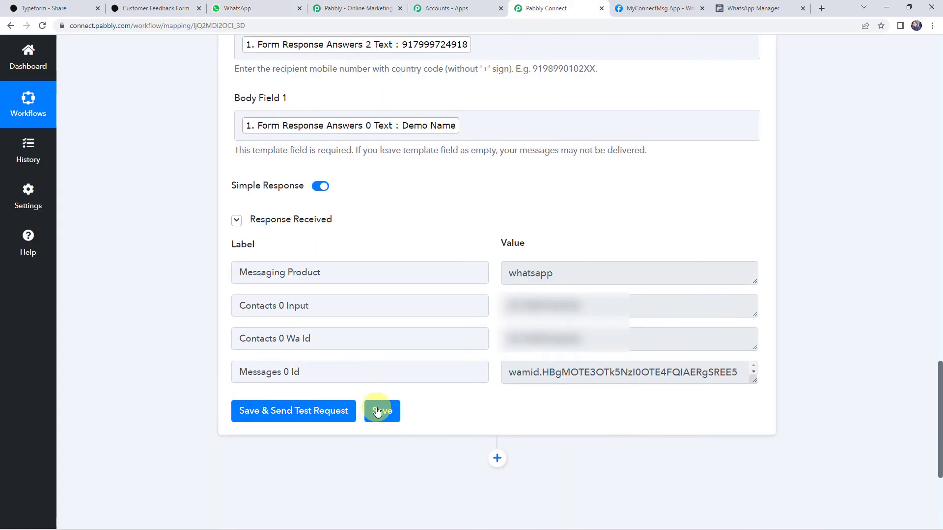
{"action": "left_click", "coordinate": [380, 411]}
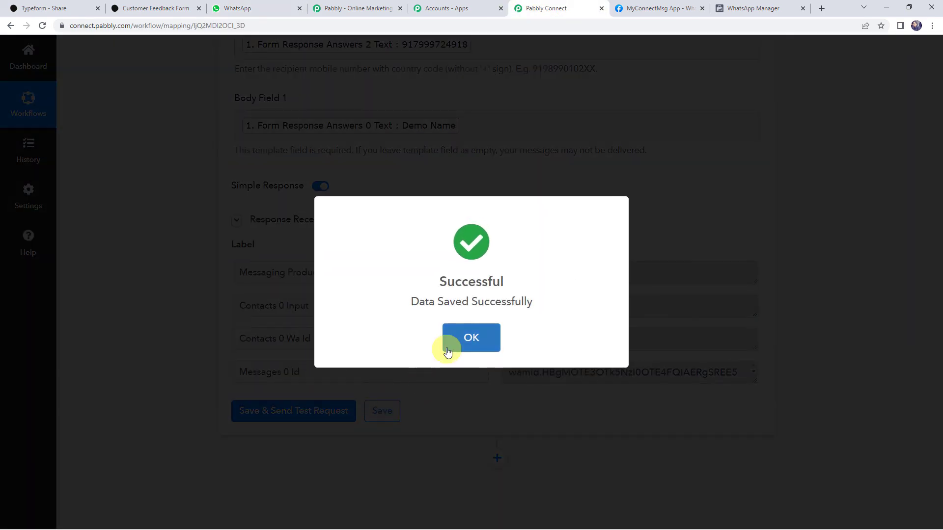
{"action": "left_click", "coordinate": [471, 321]}
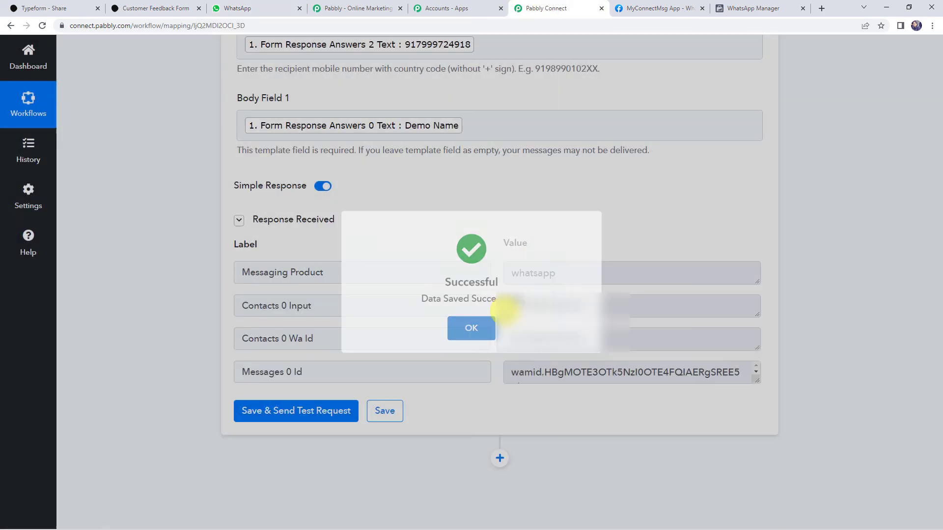
- Collapse the WhatsApp action step and the Typeform trigger step
{"action": "scroll", "coordinate": [180, 287], "scroll_direction": "up", "scroll_amount": 10}
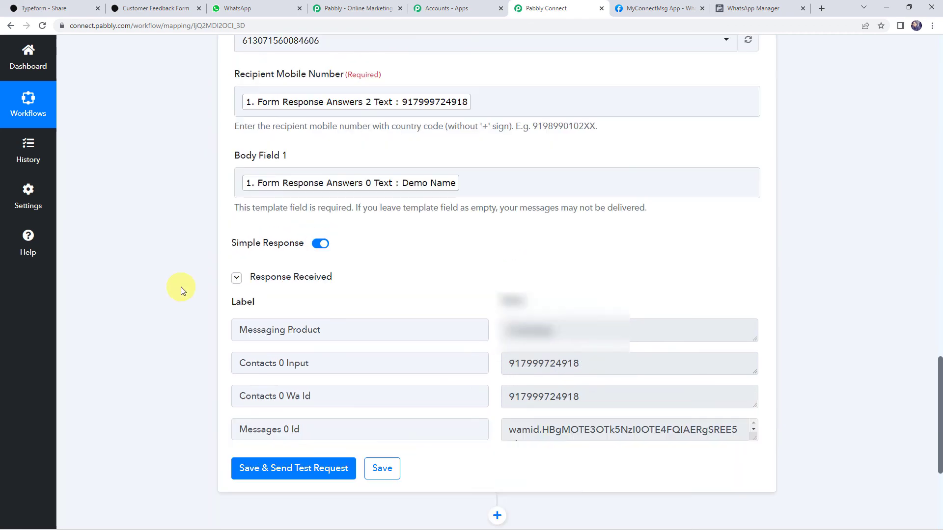
{"action": "left_click", "coordinate": [387, 230]}
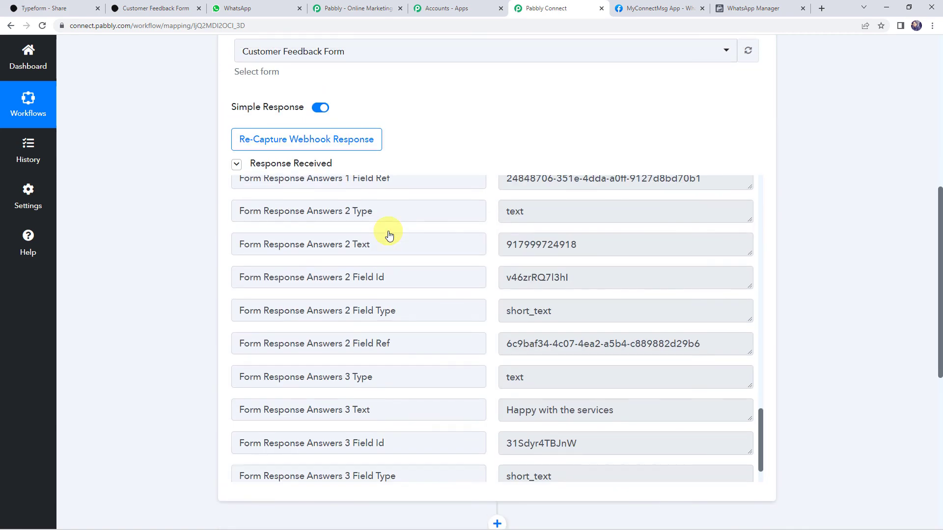
{"action": "scroll", "coordinate": [387, 232], "scroll_direction": "up", "scroll_amount": 8}
{"action": "left_click", "coordinate": [440, 198]}
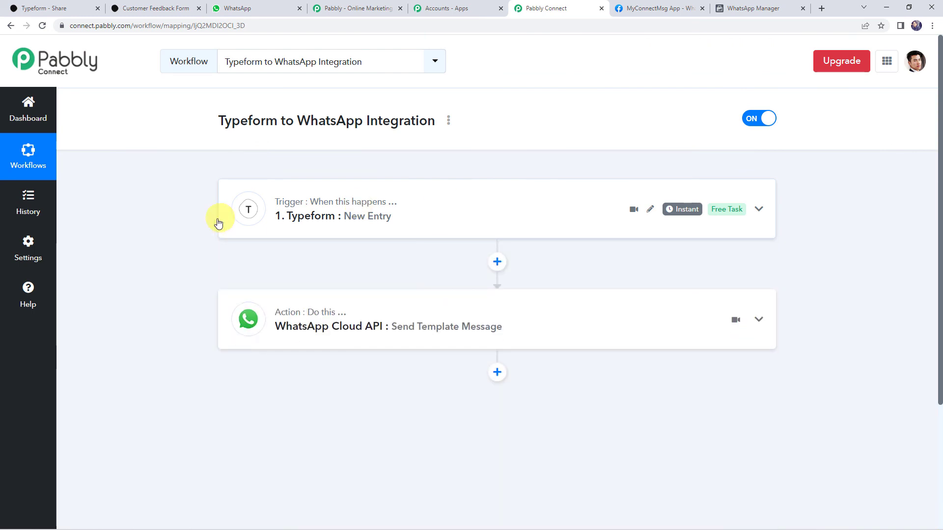